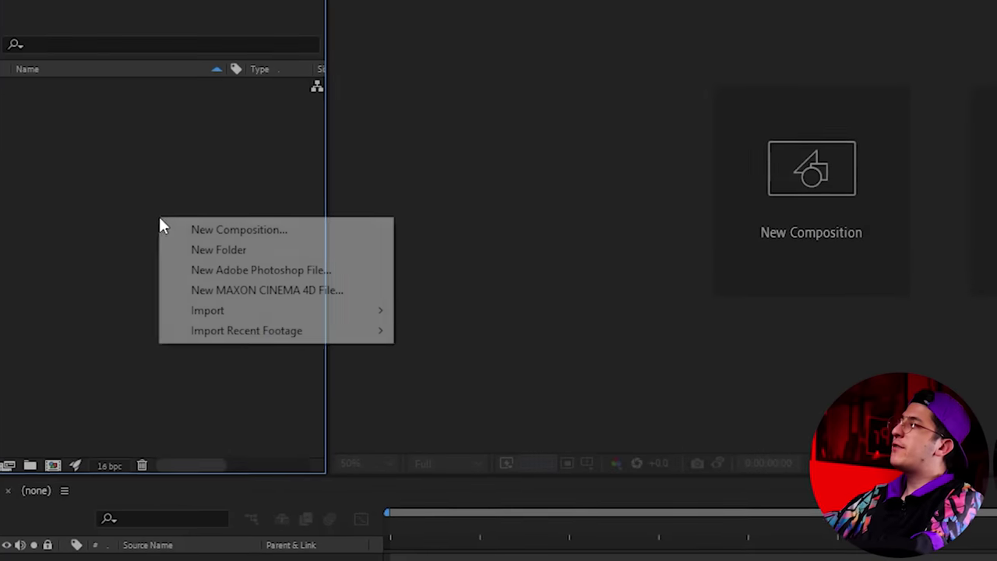
- Import zafer partisi.psd as a composition with editable layer styles
{"action": "mouse_move", "coordinate": [218, 316]}
{"action": "left_click", "coordinate": [657, 306]}
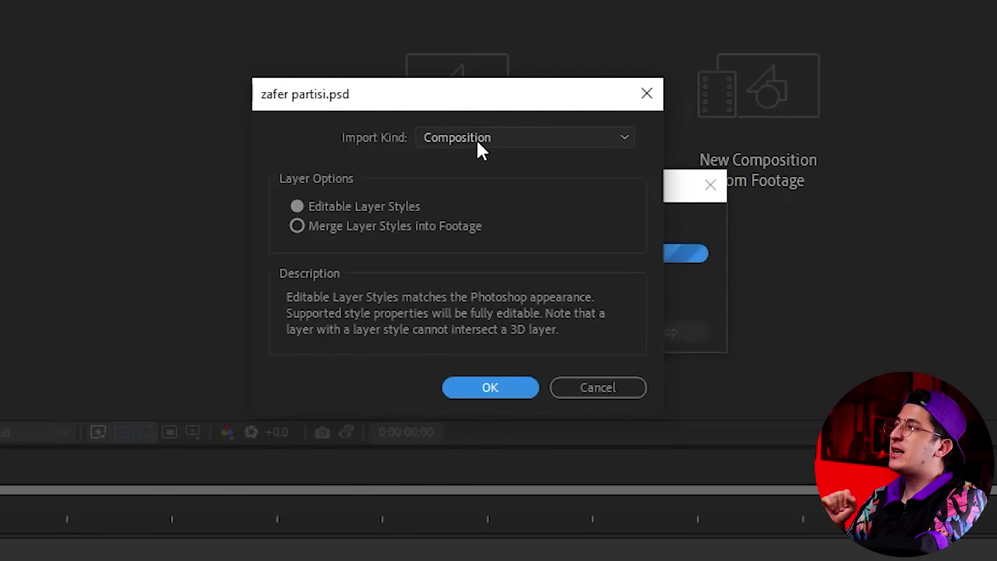
{"action": "left_click", "coordinate": [479, 143]}
{"action": "left_click", "coordinate": [500, 185]}
{"action": "left_click", "coordinate": [348, 207]}
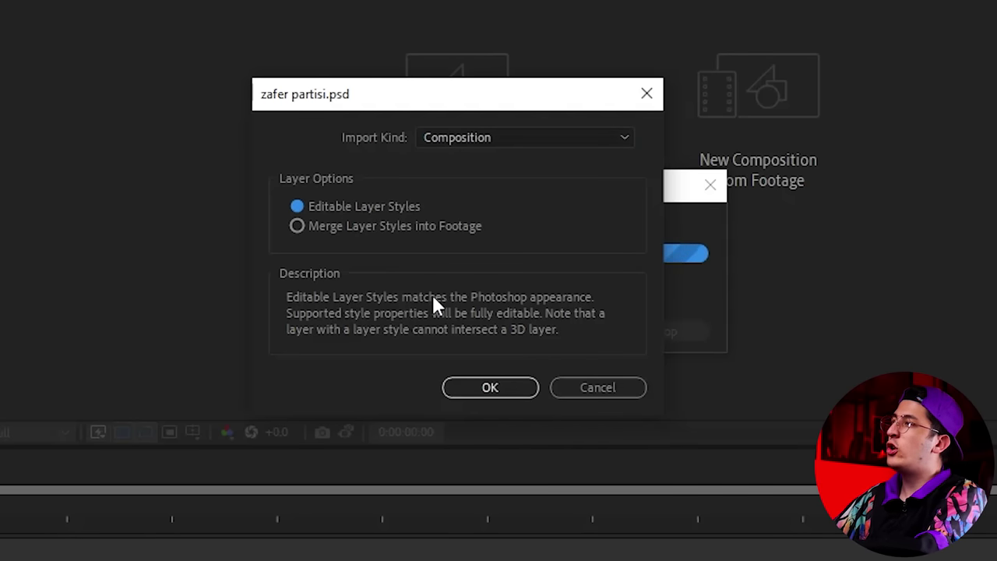
{"action": "left_click", "coordinate": [472, 387]}
- Create a 1920×1080, 25 fps, 10-second composition named Zafer Partisi
{"action": "left_click", "coordinate": [33, 351]}
{"action": "type", "text": "Zafer Partisi"}
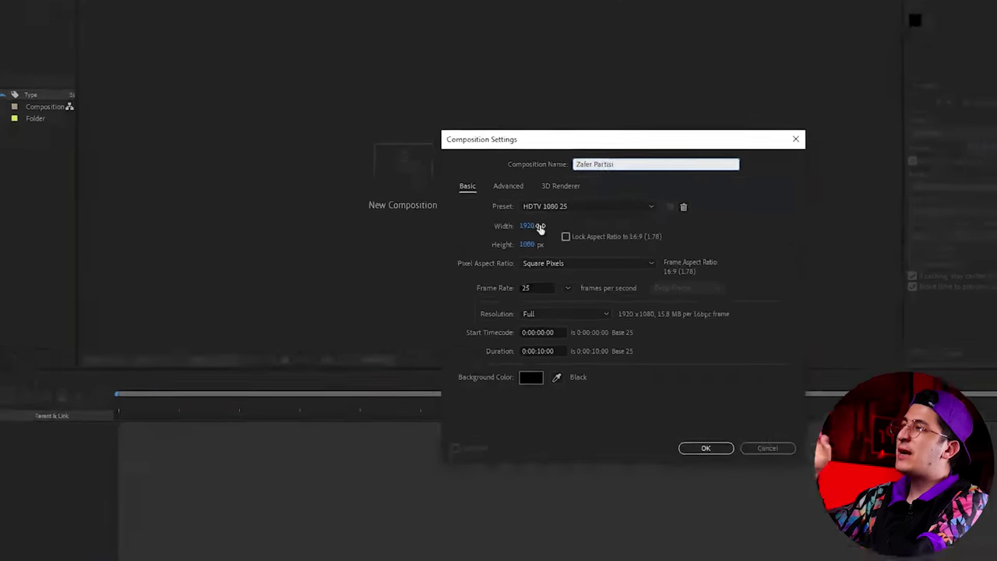
{"action": "type", "text": "afer Partisi"}
{"action": "left_click", "coordinate": [566, 254]}
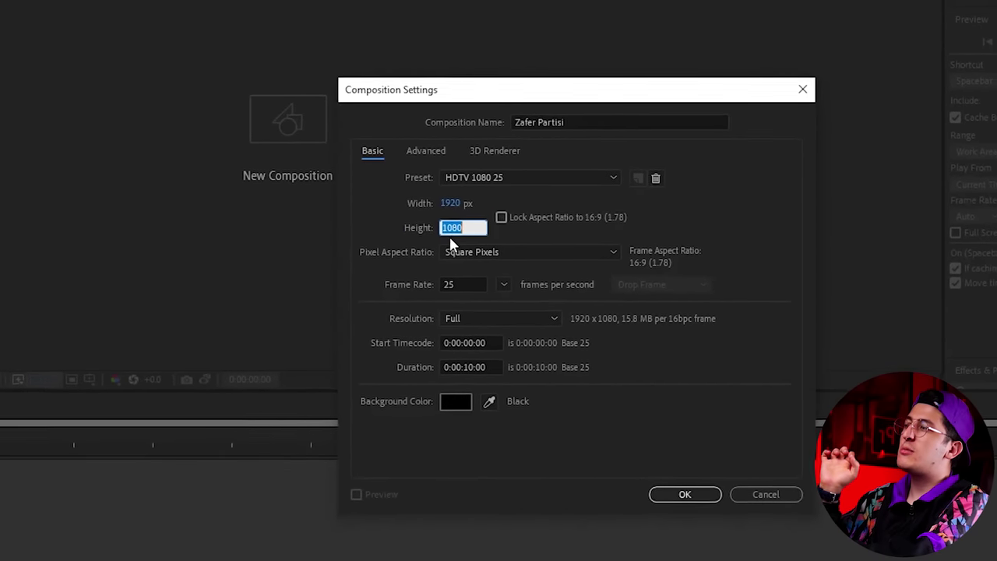
{"action": "key", "text": "Tab"}
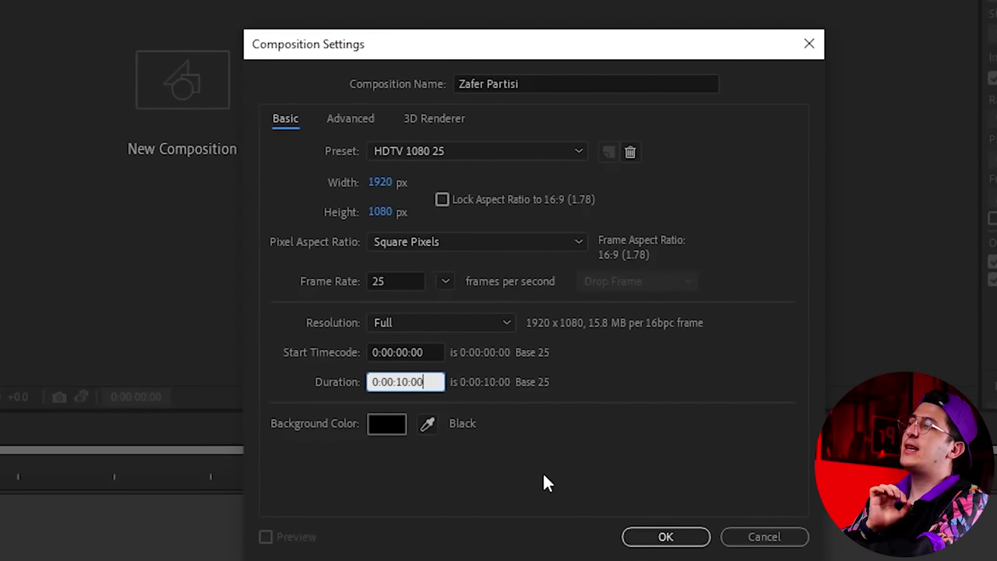
{"action": "left_click", "coordinate": [666, 537]}
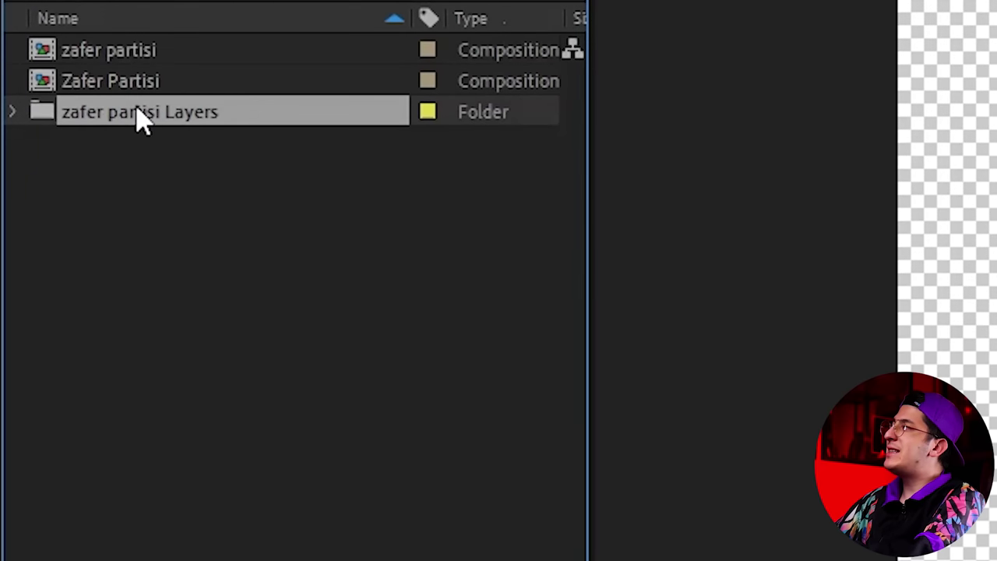
- Add the red background and logo PSD layers to Zafer Partisi and fit the logo to comp height
{"action": "double_click", "coordinate": [138, 115]}
{"action": "mouse_move", "coordinate": [257, 174]}
{"action": "left_mouse_down"}
{"action": "mouse_move", "coordinate": [323, 284]}
{"action": "mouse_move", "coordinate": [534, 205]}
{"action": "left_mouse_up"}
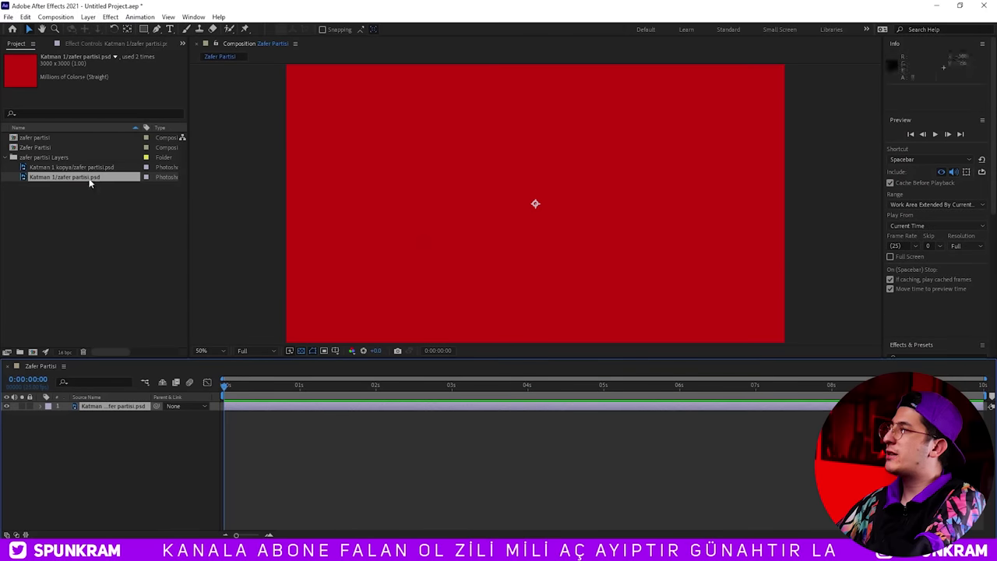
{"action": "left_click_drag", "start_coordinate": [71, 167], "coordinate": [98, 405]}
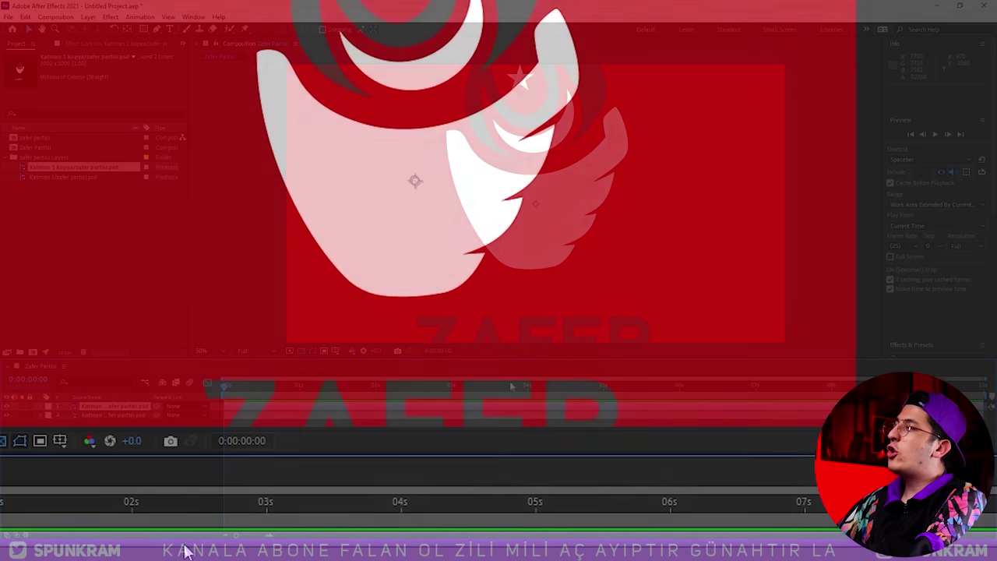
{"action": "right_click", "coordinate": [405, 106]}
{"action": "mouse_move", "coordinate": [358, 107]}
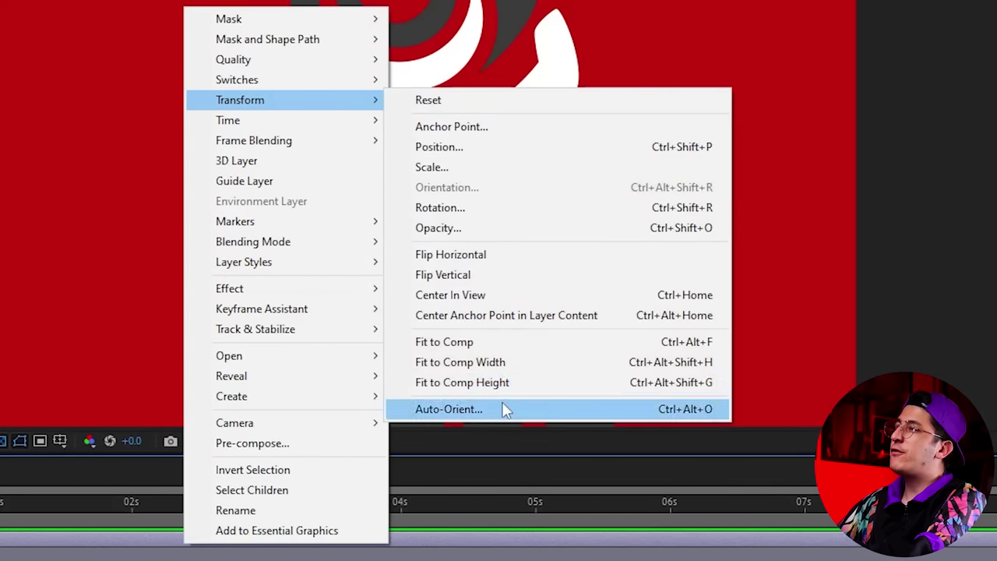
{"action": "left_click", "coordinate": [472, 383]}
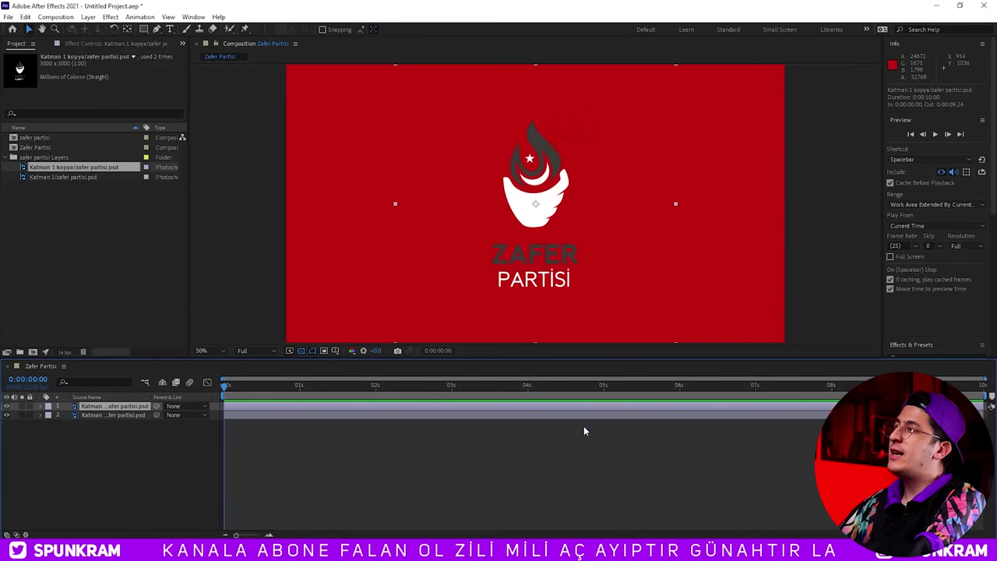
{"action": "left_click", "coordinate": [621, 425]}
- Pre-compose the logo layer as LOGO, moving all attributes into it
{"action": "right_click", "coordinate": [265, 406]}
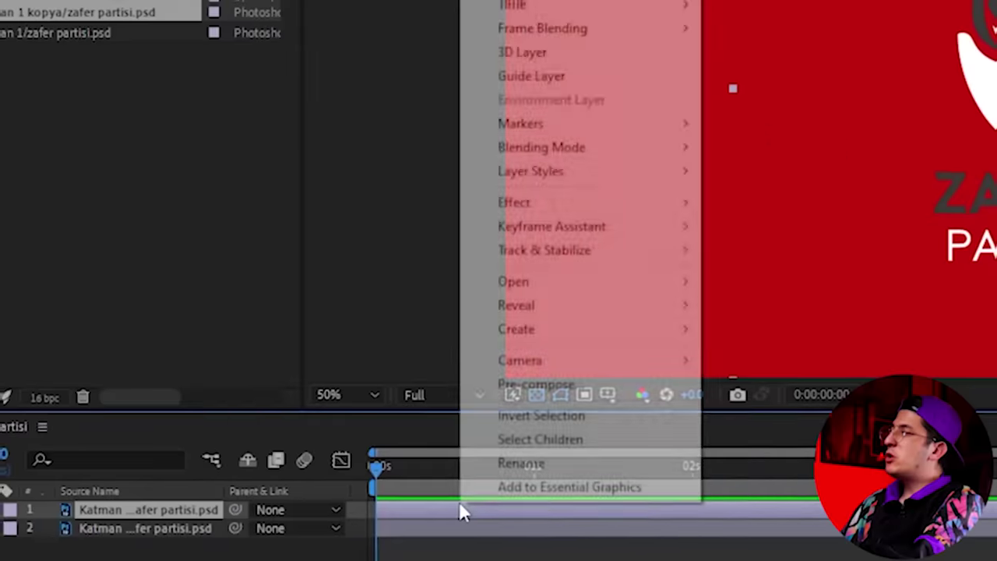
{"action": "left_click", "coordinate": [328, 346]}
{"action": "type", "text": "LOGO"}
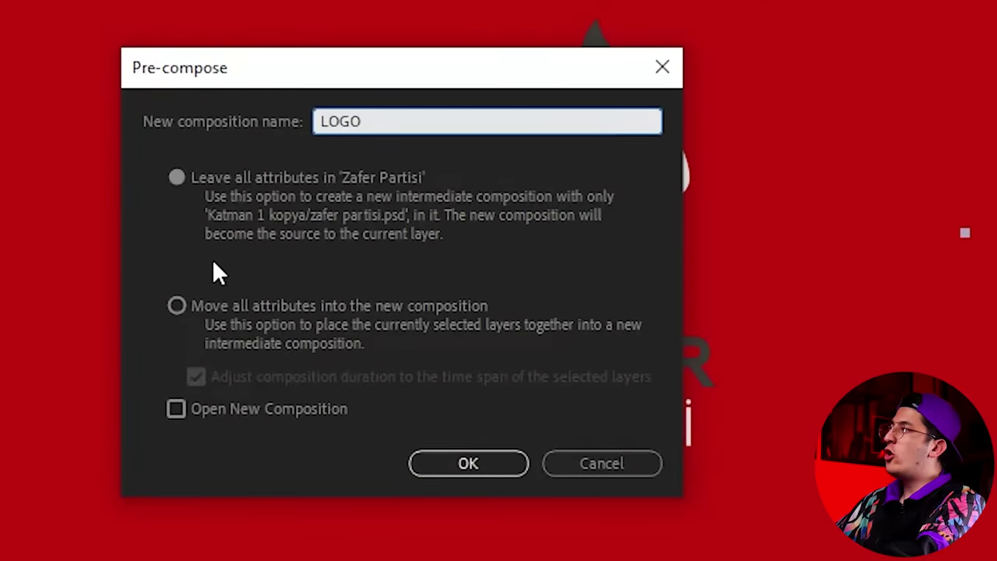
{"action": "left_click", "coordinate": [268, 309]}
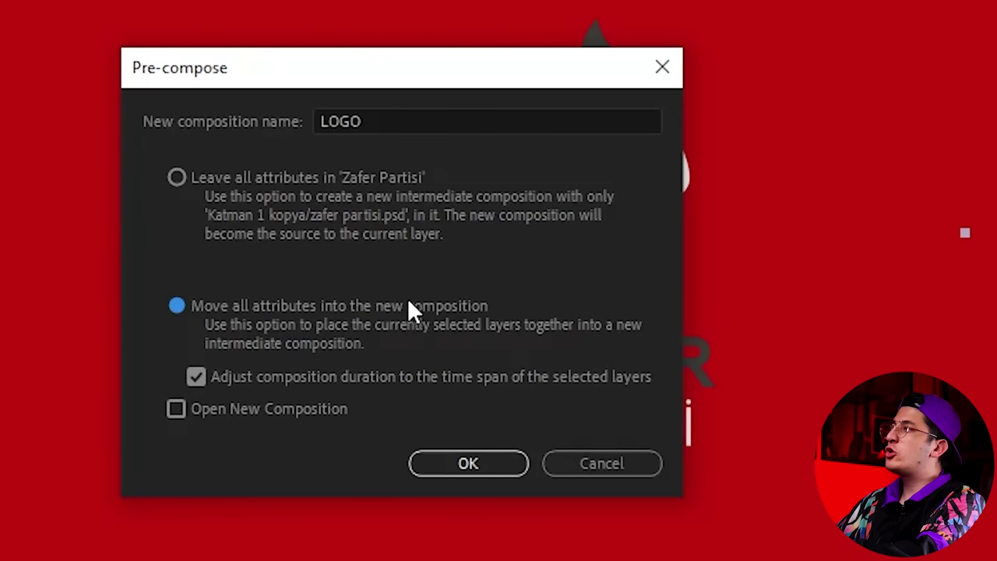
{"action": "left_click", "coordinate": [462, 467]}
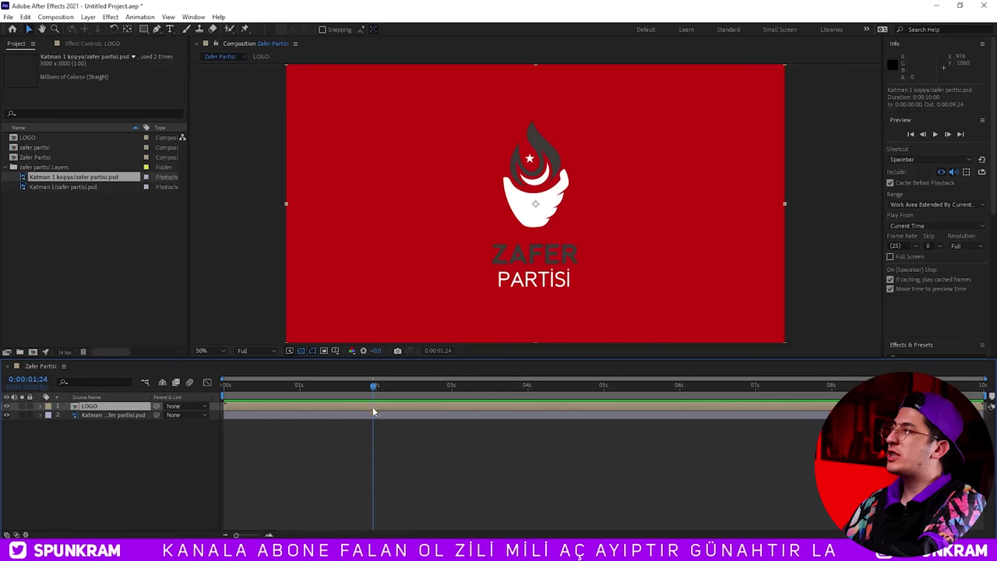
{"action": "right_click", "coordinate": [371, 407]}
- Nest LOGO in a new Logo Animasyonu comp, open it, and make LOGO a 3D layer
{"action": "left_click", "coordinate": [456, 346]}
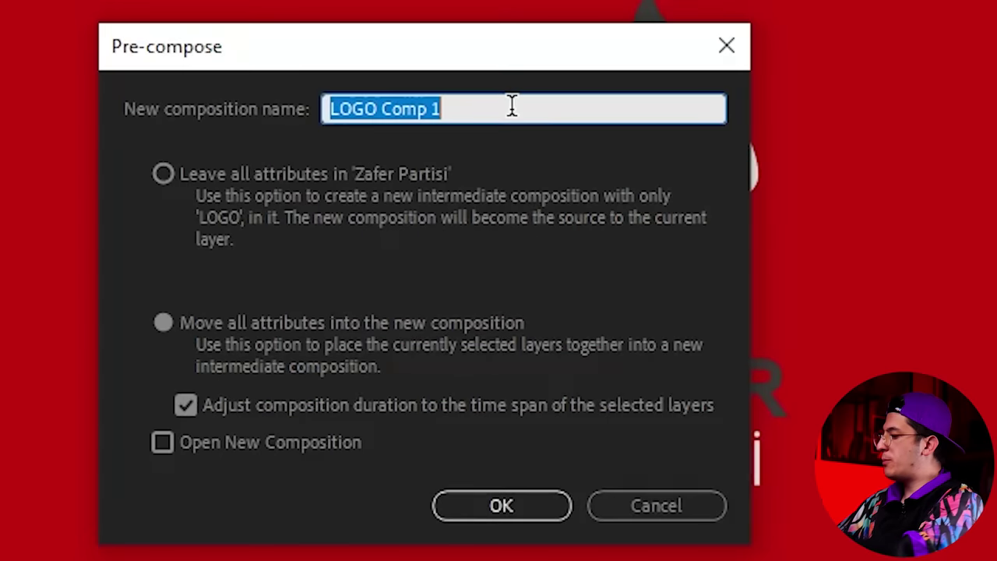
{"action": "type", "text": "Logo A"}
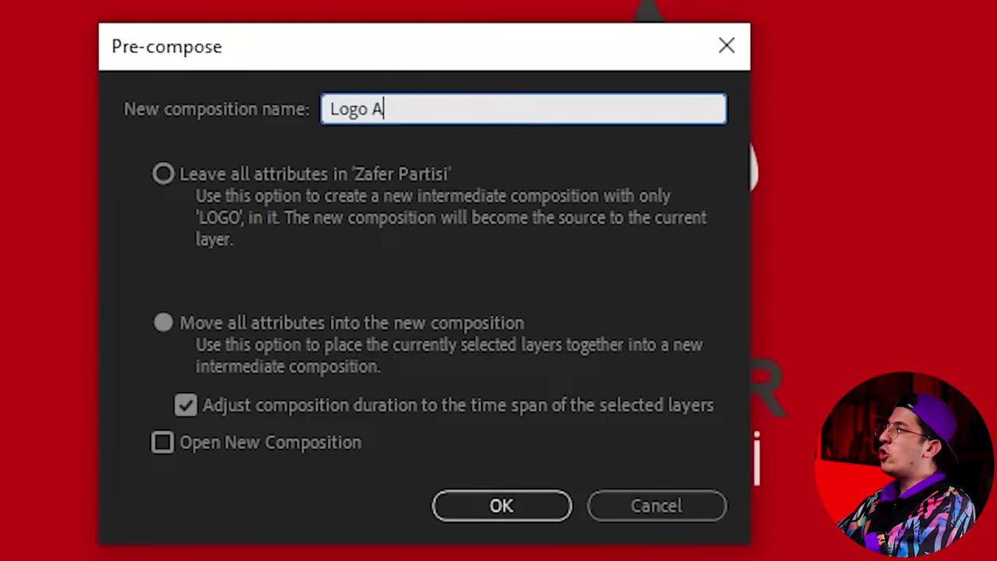
{"action": "type", "text": "nu"}
{"action": "key", "text": "Return"}
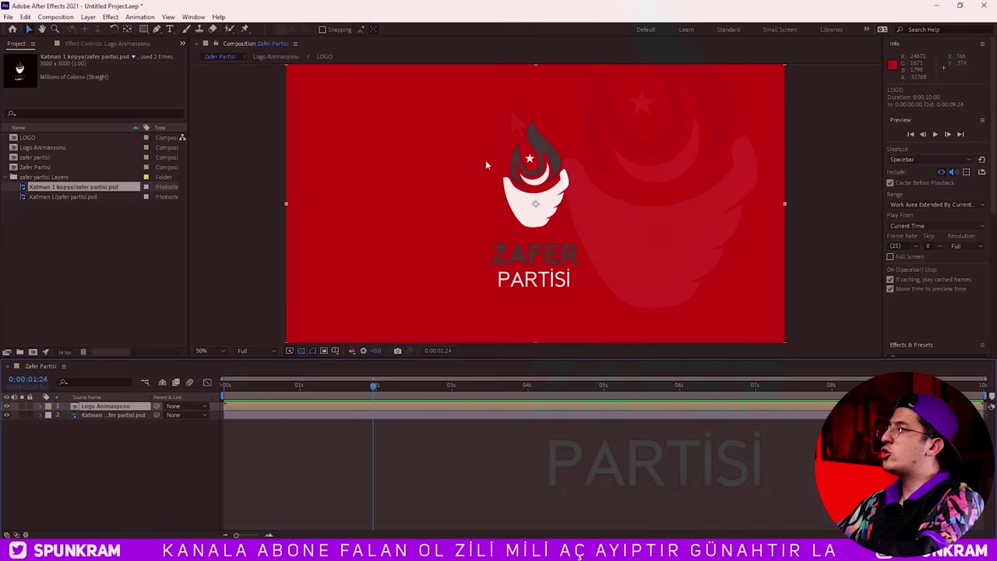
{"action": "double_click", "coordinate": [387, 406]}
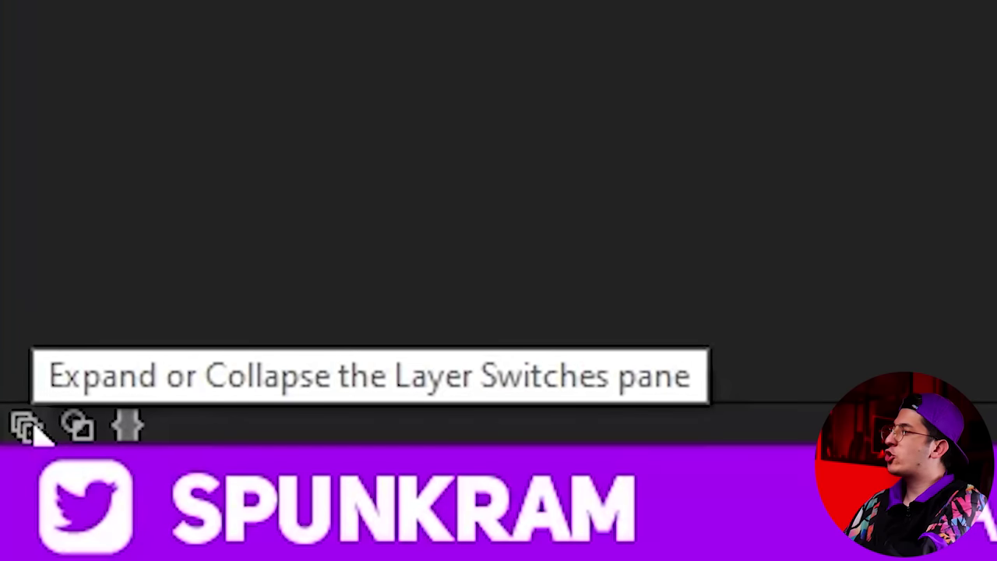
{"action": "left_click", "coordinate": [28, 427]}
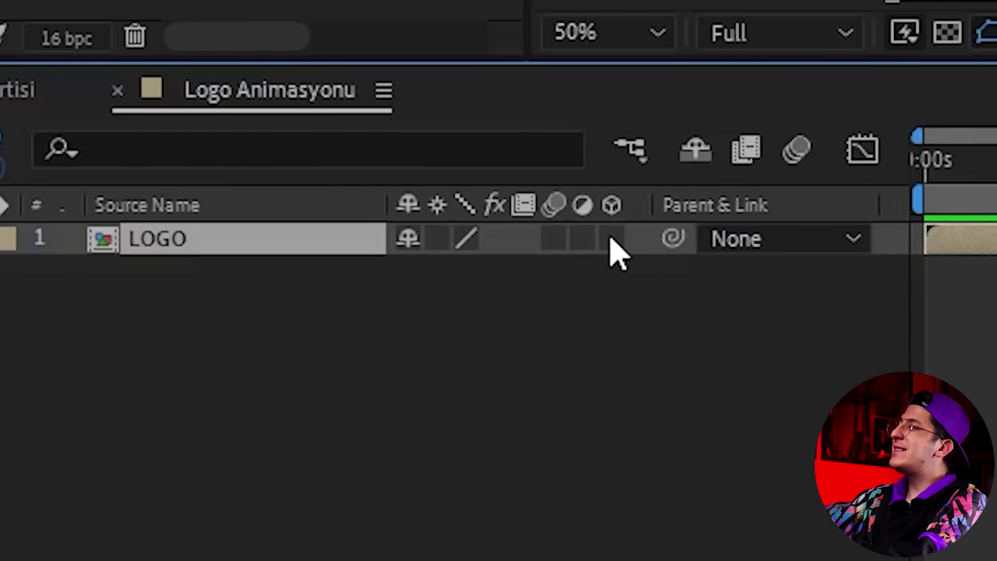
{"action": "left_click", "coordinate": [611, 239]}
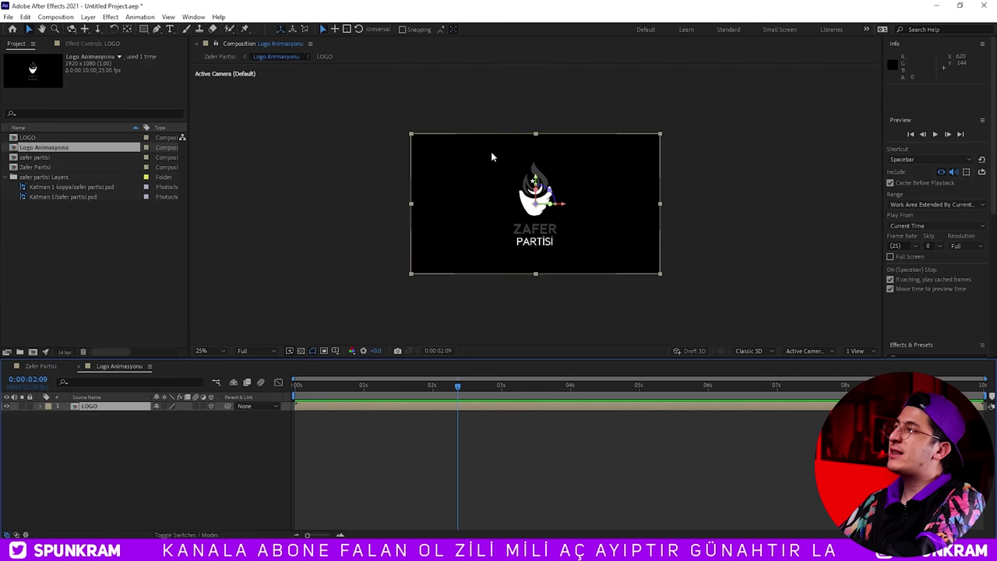
- Set the LOGO layer's Position Z to 50
{"action": "scroll", "coordinate": [560, 196], "scroll_direction": "up", "scroll_amount": 1}
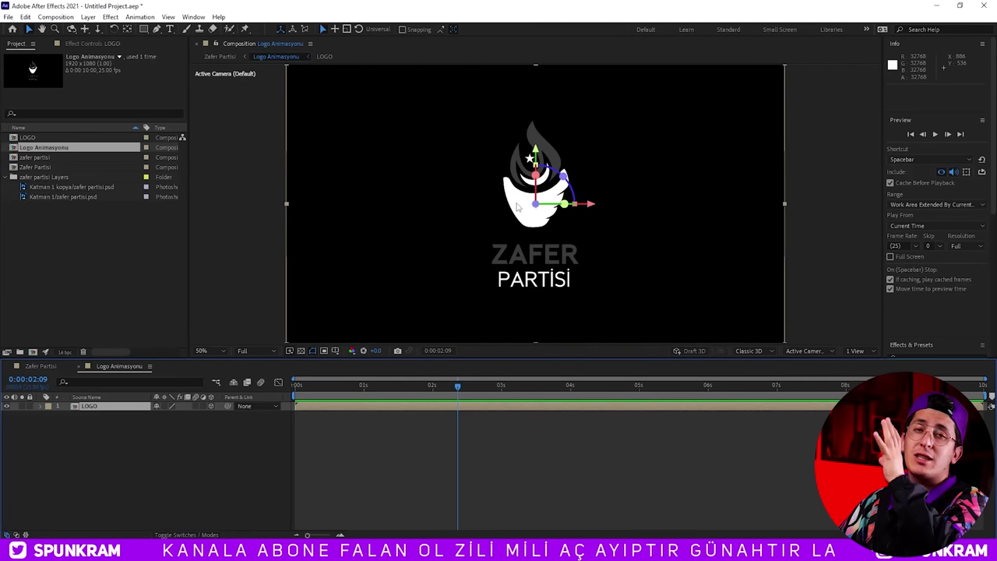
{"action": "key", "text": "p"}
{"action": "left_click", "coordinate": [191, 414]}
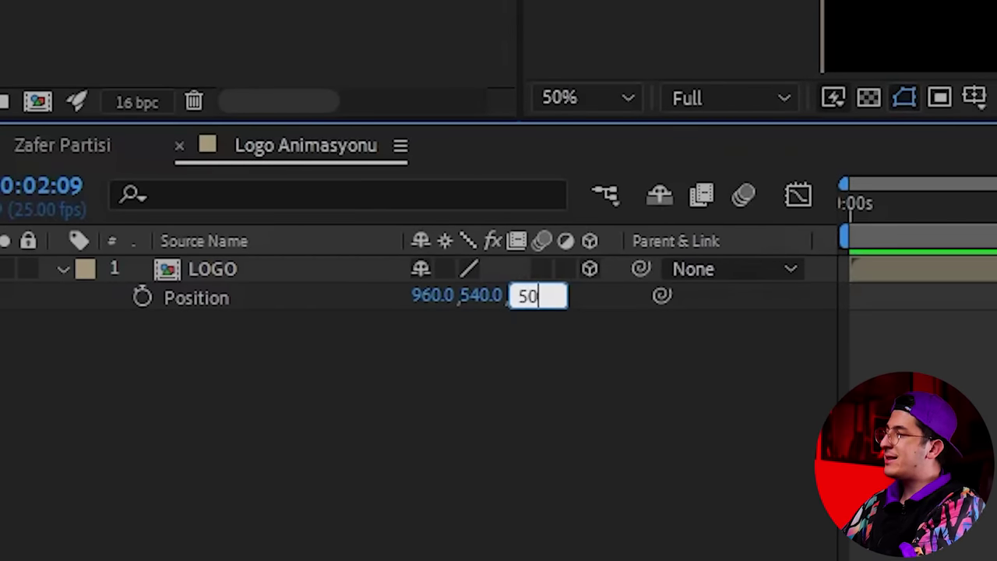
{"action": "type", "text": "50"}
{"action": "key", "text": "Return"}
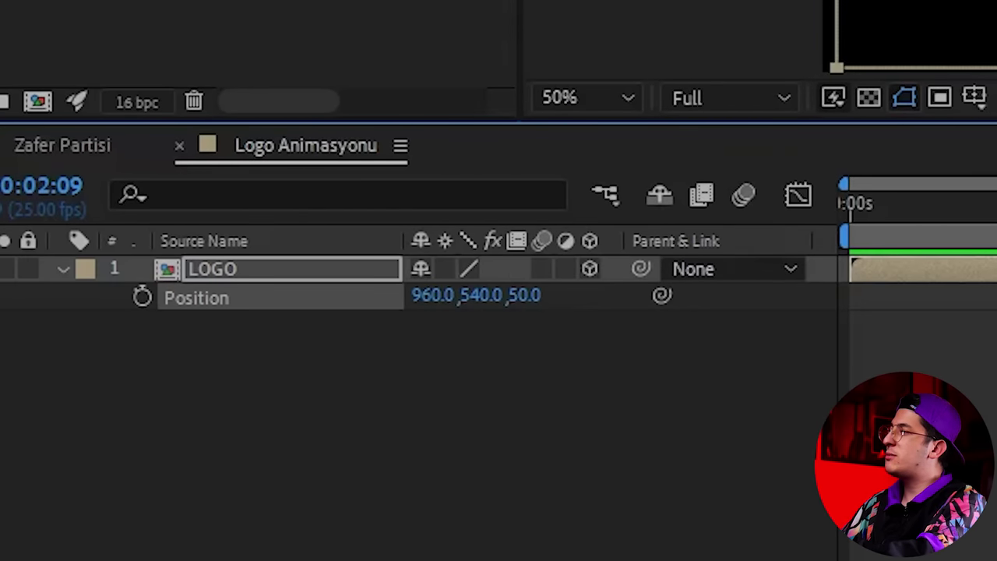
- Duplicate LOGO, start the copy at frame 12, and set its Z position to 48
{"action": "key", "text": "ctrl+d"}
{"action": "left_click_drag", "start_coordinate": [504, 273], "coordinate": [610, 289]}
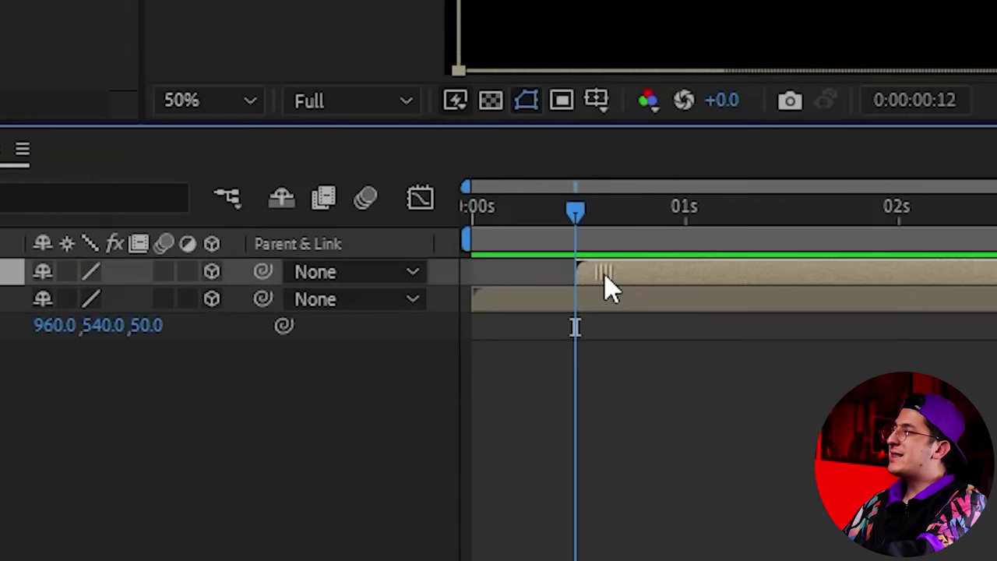
{"action": "key", "text": "p"}
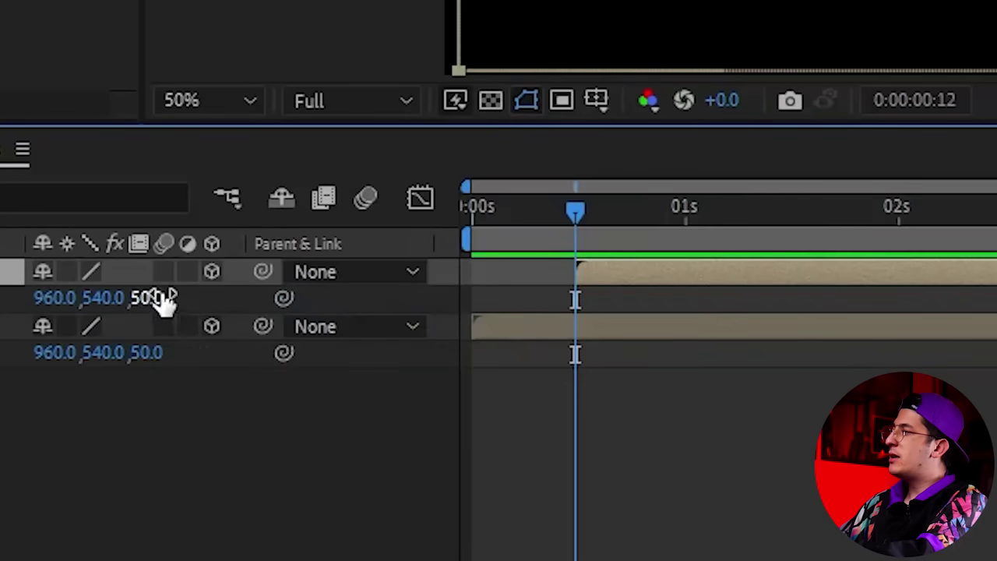
{"action": "left_click", "coordinate": [160, 299]}
{"action": "type", "text": "48"}
{"action": "key", "text": "Return"}
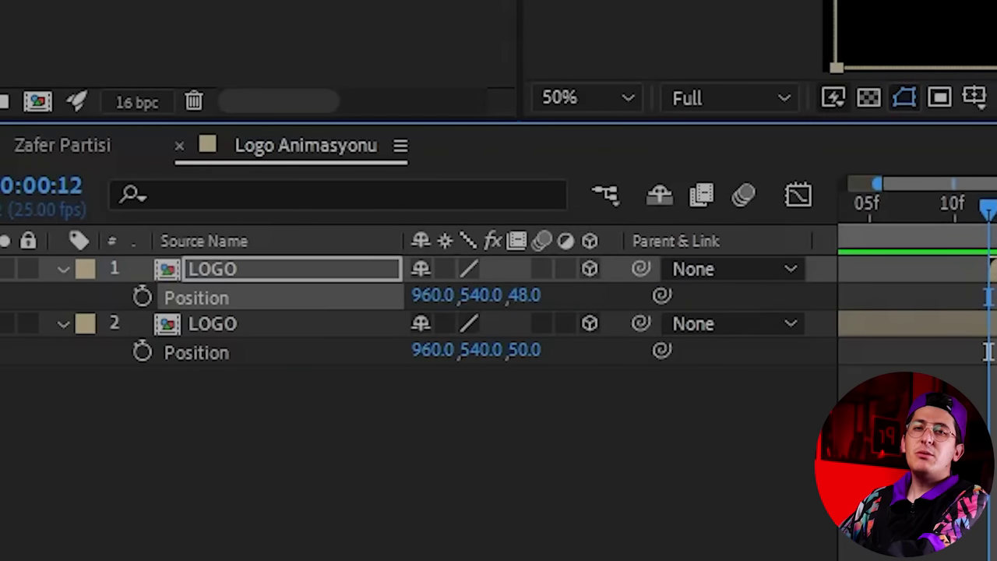
{"action": "scroll", "coordinate": [890, 327], "scroll_direction": "up", "scroll_amount": 3}
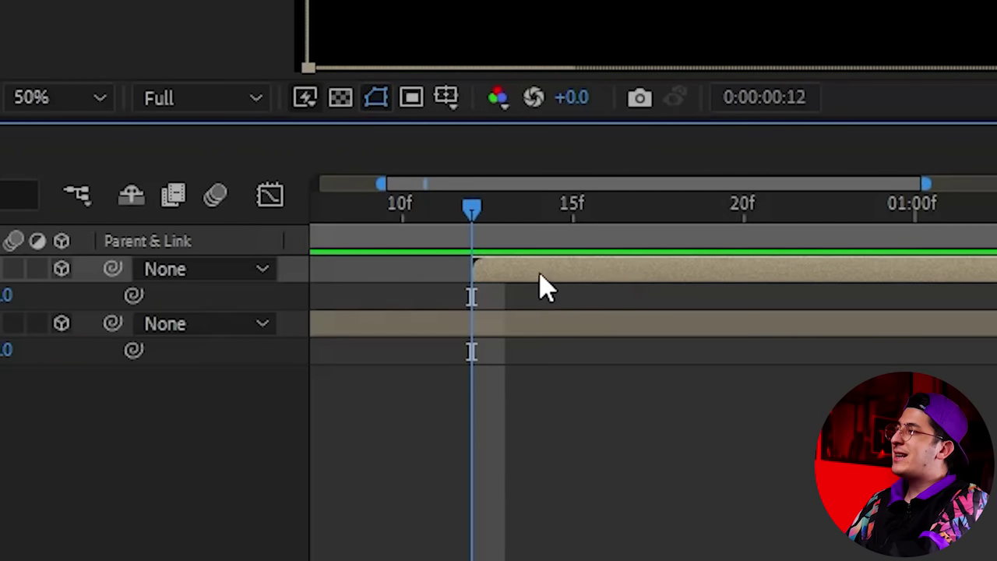
- Duplicate the LOGO layer several more times, offsetting each copy's start by a frame
{"action": "key", "text": "ctrl+d"}
{"action": "left_click_drag", "start_coordinate": [545, 276], "coordinate": [569, 273]}
{"action": "key", "text": "ctrl+d"}
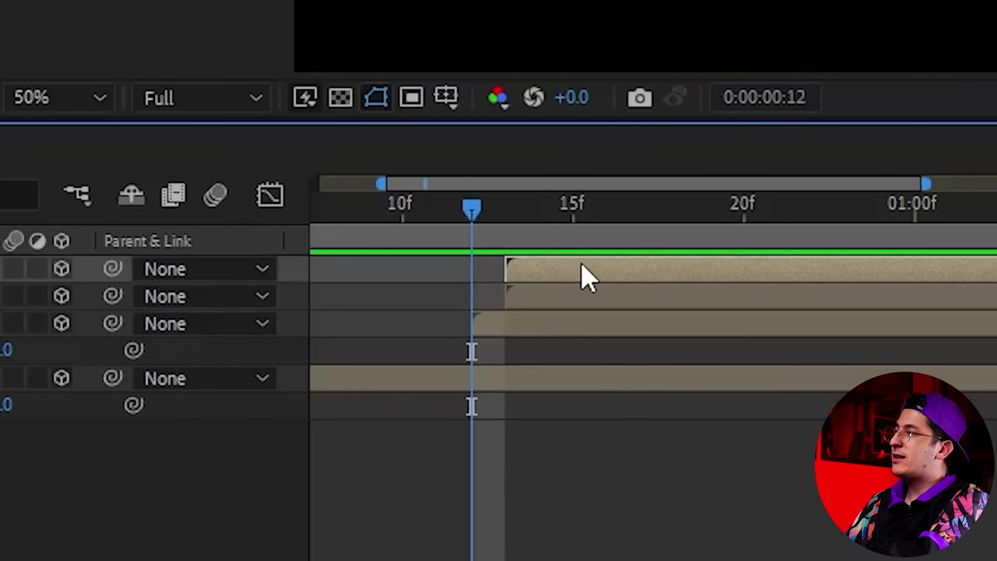
{"action": "key", "text": "ctrl+d"}
{"action": "key", "text": "ctrl+d"}
{"action": "left_click_drag", "start_coordinate": [635, 273], "coordinate": [672, 278]}
{"action": "key", "text": "ctrl+d"}
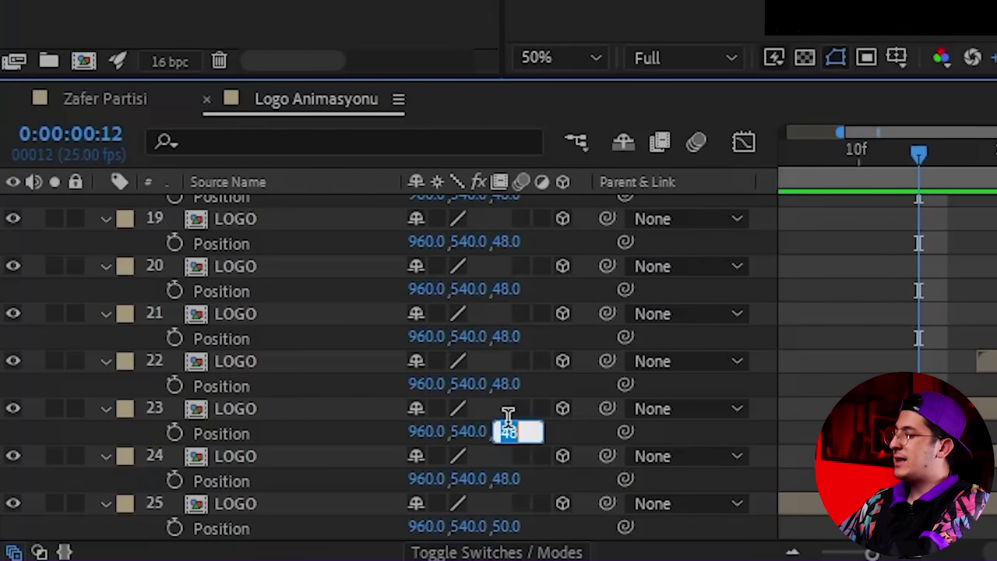
- Set the copies' Z positions to 46, 44, 42 and 40, then trim all LOGO layers at the playhead
{"action": "type", "text": "46"}
{"action": "key", "text": "Return"}
{"action": "left_click", "coordinate": [505, 383]}
{"action": "type", "text": "44"}
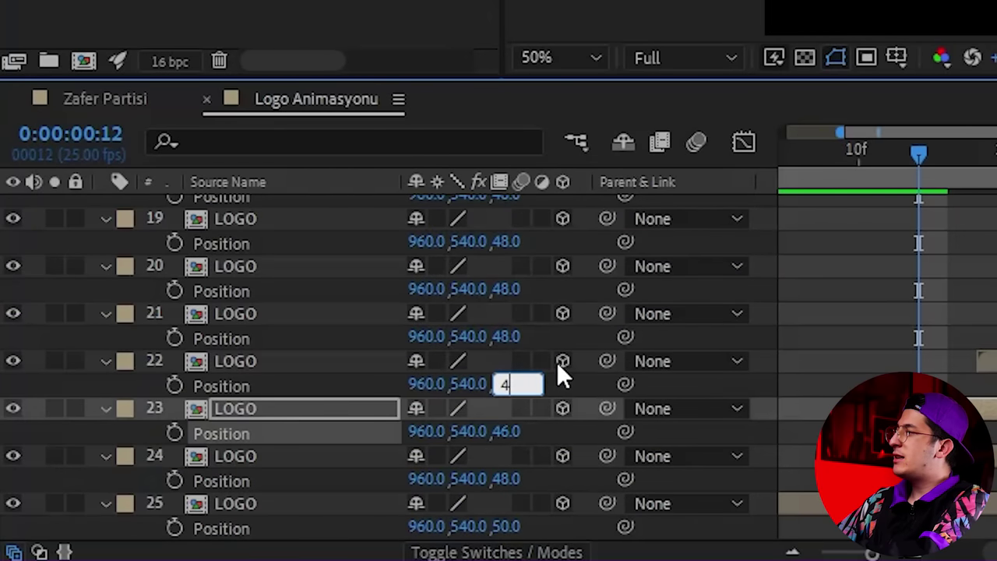
{"action": "left_click", "coordinate": [510, 337]}
{"action": "type", "text": "42"}
{"action": "left_click", "coordinate": [510, 289]}
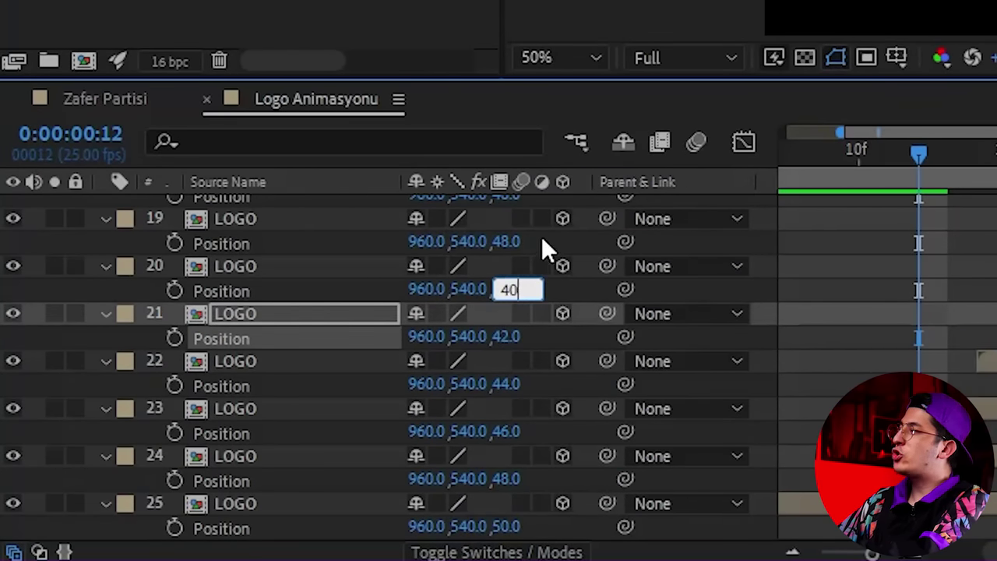
{"action": "key", "text": "Return"}
{"action": "type", "text": "8"}
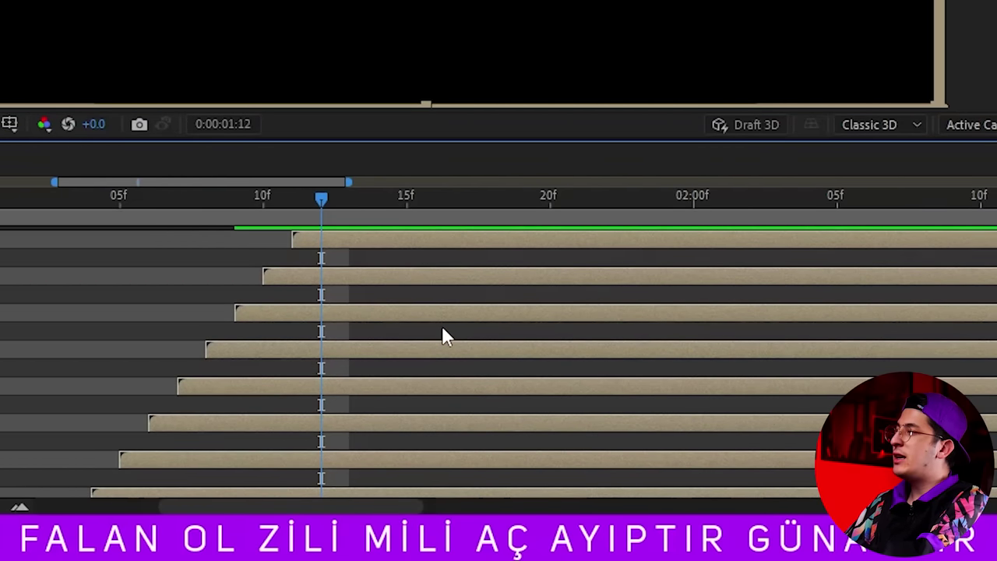
{"action": "key", "text": "alt+bracketright"}
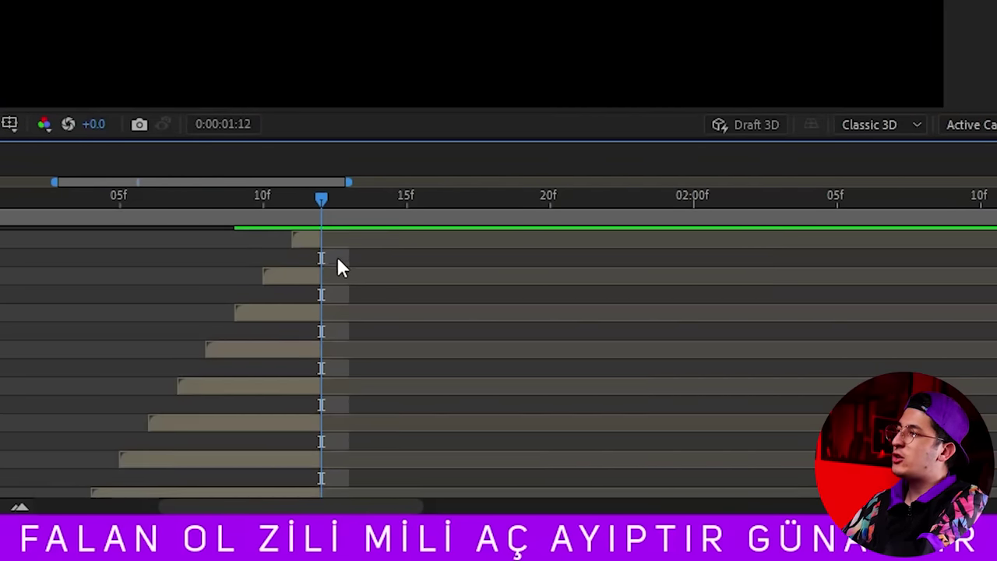
- Drag each lower LOGO layer's out-point further right so the ends mirror the staggered starts
{"action": "left_click", "coordinate": [322, 272]}
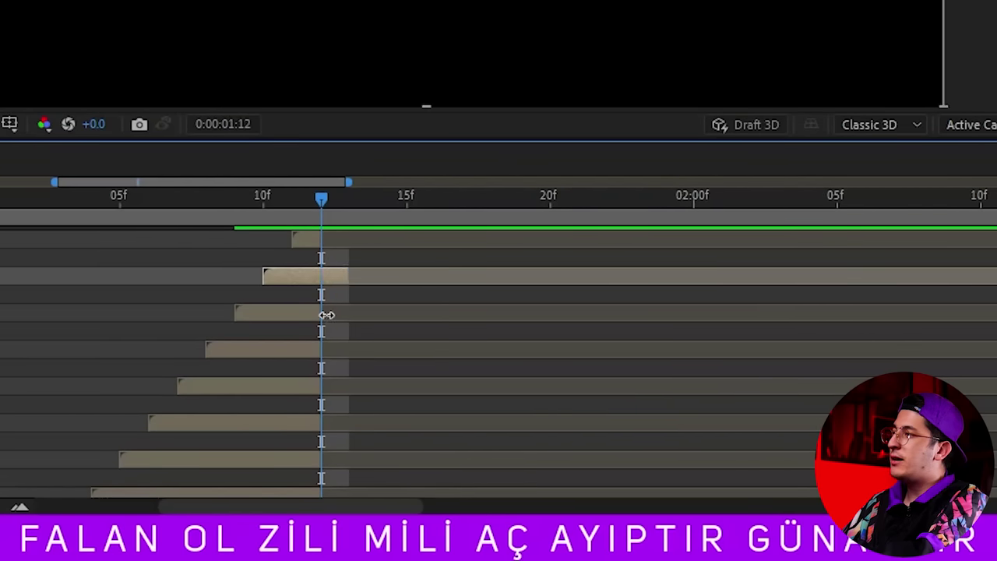
{"action": "left_click_drag", "start_coordinate": [326, 315], "coordinate": [385, 320]}
{"action": "left_click_drag", "start_coordinate": [324, 350], "coordinate": [404, 353]}
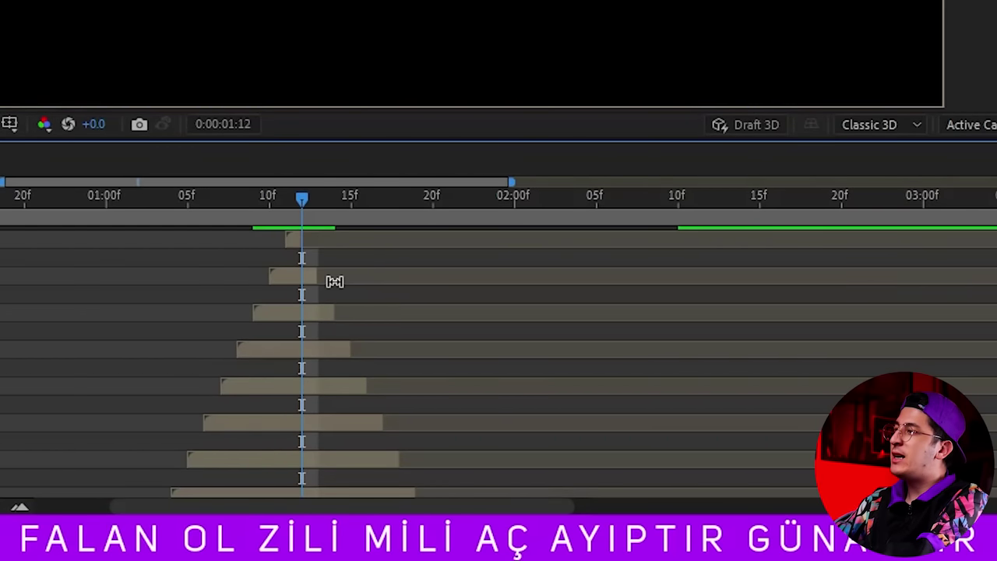
{"action": "scroll", "coordinate": [334, 281], "scroll_direction": "down", "scroll_amount": 5}
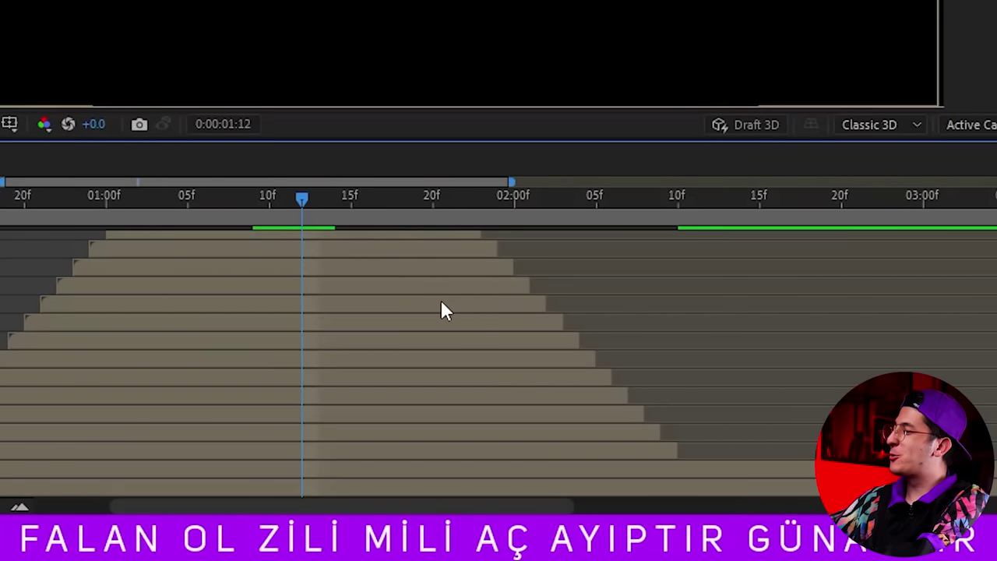
{"action": "scroll", "coordinate": [437, 335], "scroll_direction": "down", "scroll_amount": 3}
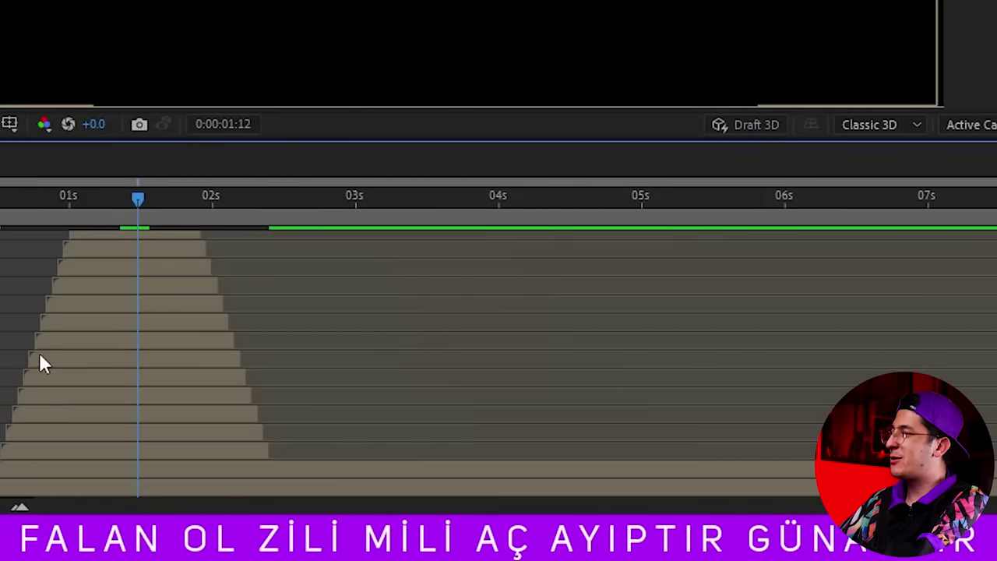
{"action": "scroll", "coordinate": [40, 360], "scroll_direction": "up", "scroll_amount": 3}
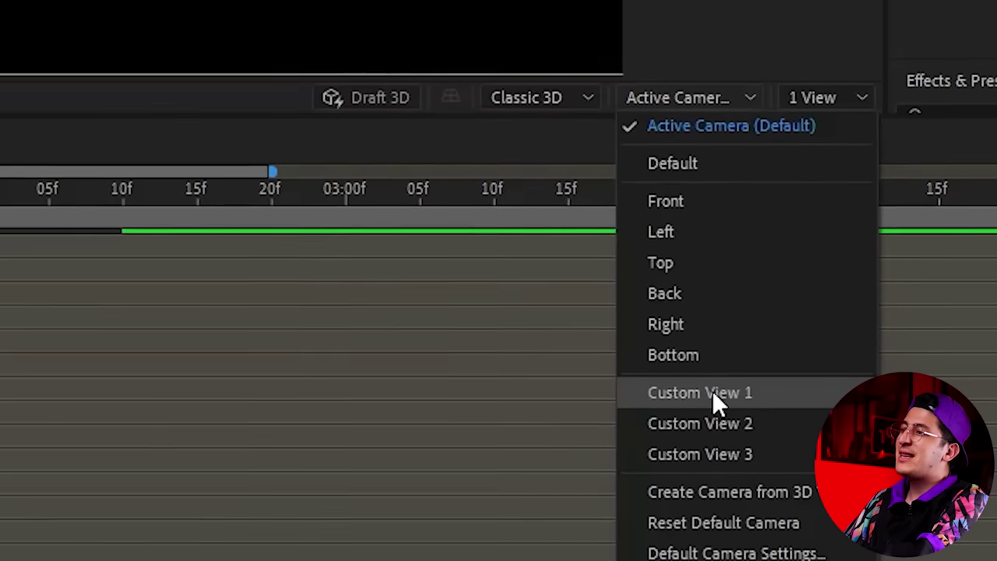
{"action": "left_click", "coordinate": [712, 390]}
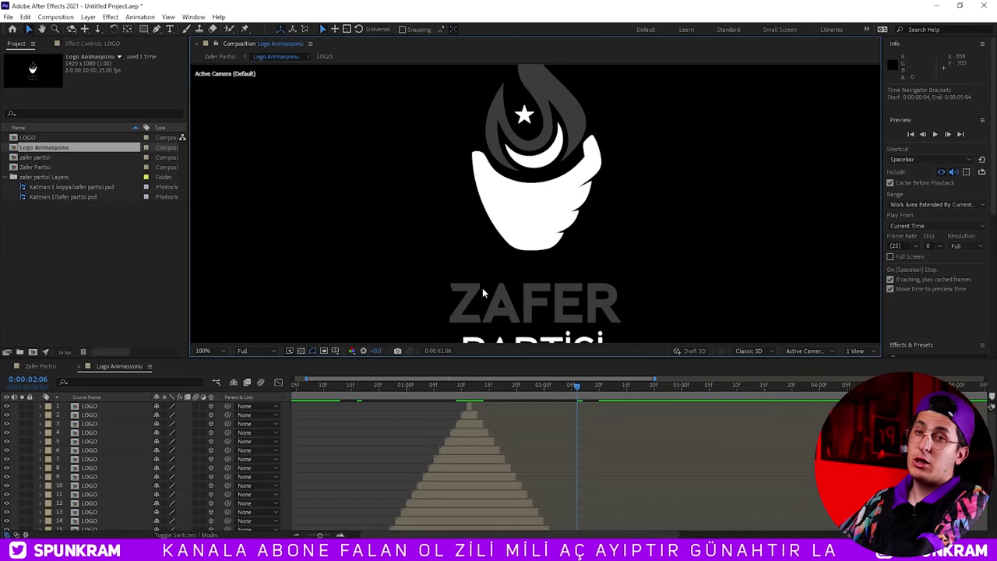
{"action": "double_click", "coordinate": [456, 315]}
- Inside the LOGO precomp, duplicate the logo layer and apply a white Fill effect to the copy
{"action": "left_click", "coordinate": [201, 363]}
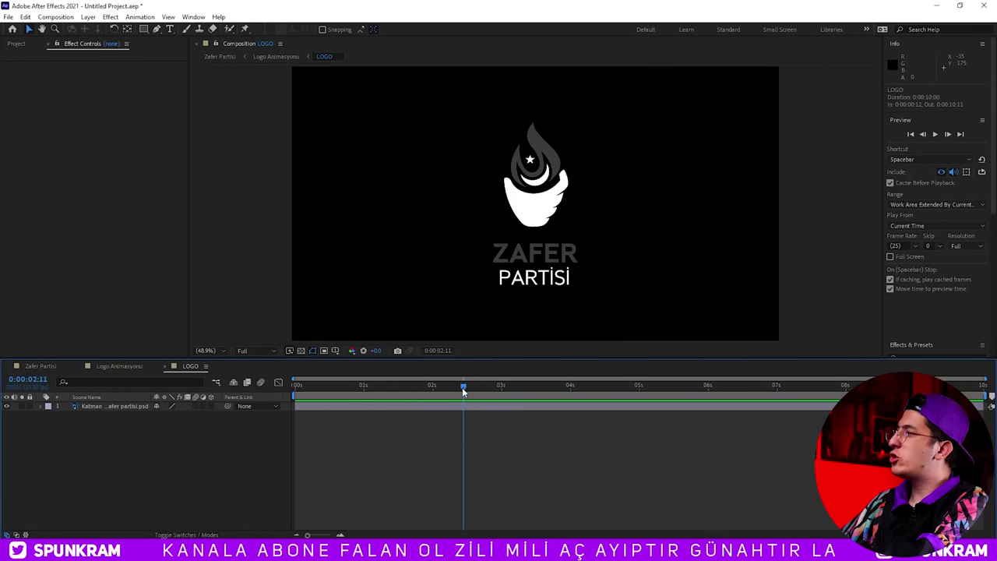
{"action": "left_click_drag", "start_coordinate": [459, 387], "coordinate": [501, 386]}
{"action": "key", "text": "ctrl+d"}
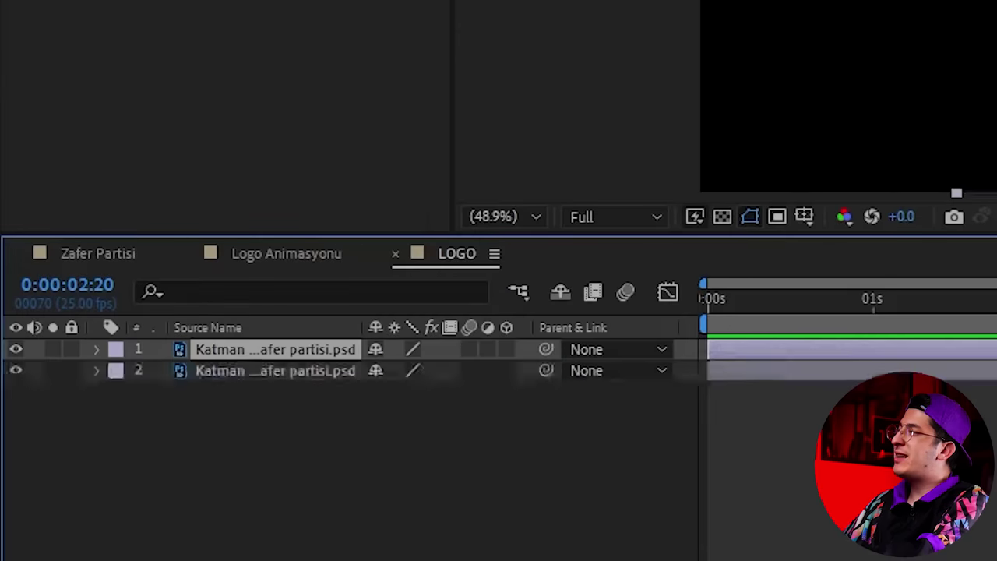
{"action": "right_click", "coordinate": [272, 349]}
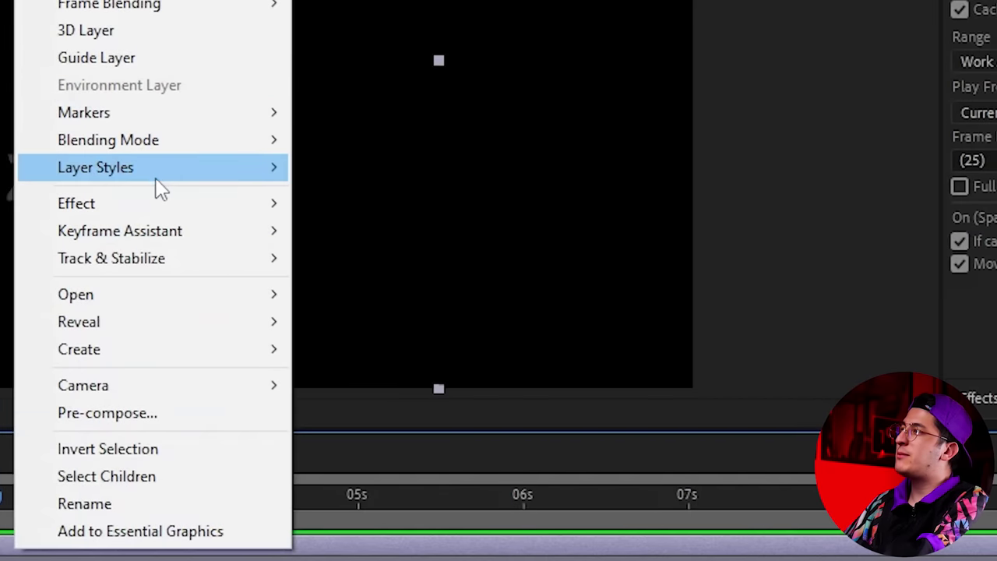
{"action": "mouse_move", "coordinate": [163, 204]}
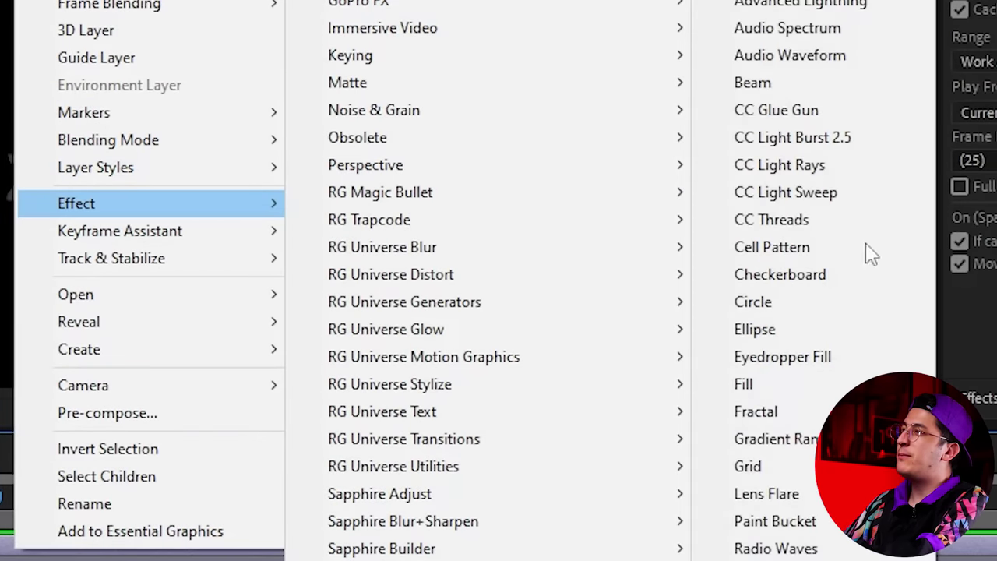
{"action": "left_click", "coordinate": [739, 382]}
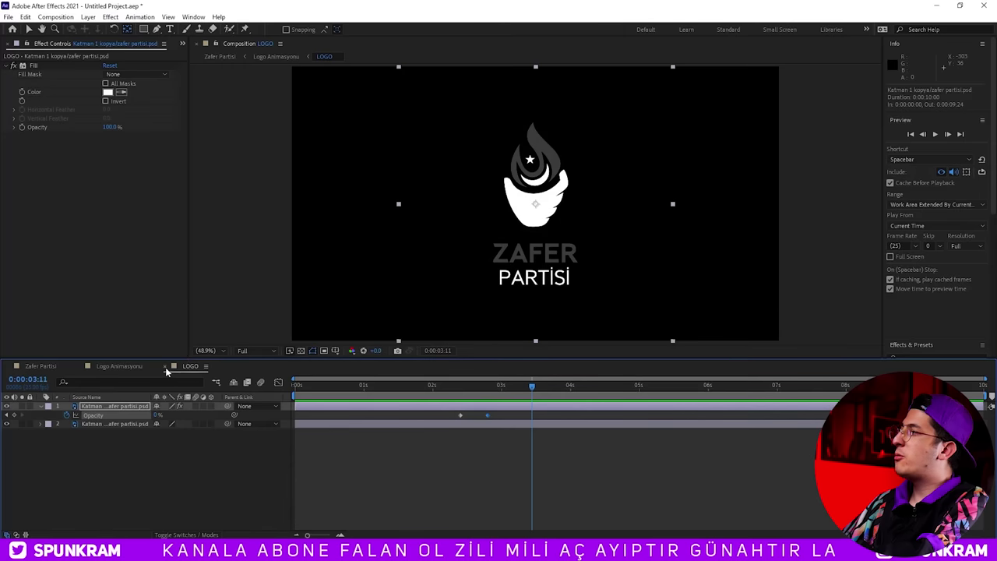
- Return to Logo Animasyonu and scrub through the first seconds to preview the white flash
{"action": "left_click", "coordinate": [165, 366]}
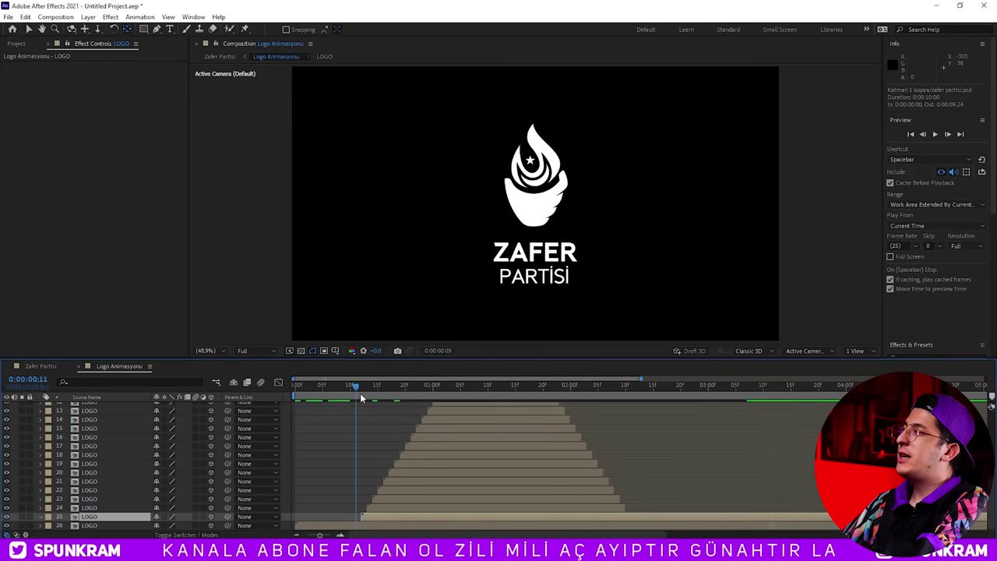
{"action": "left_click_drag", "start_coordinate": [360, 397], "coordinate": [438, 400]}
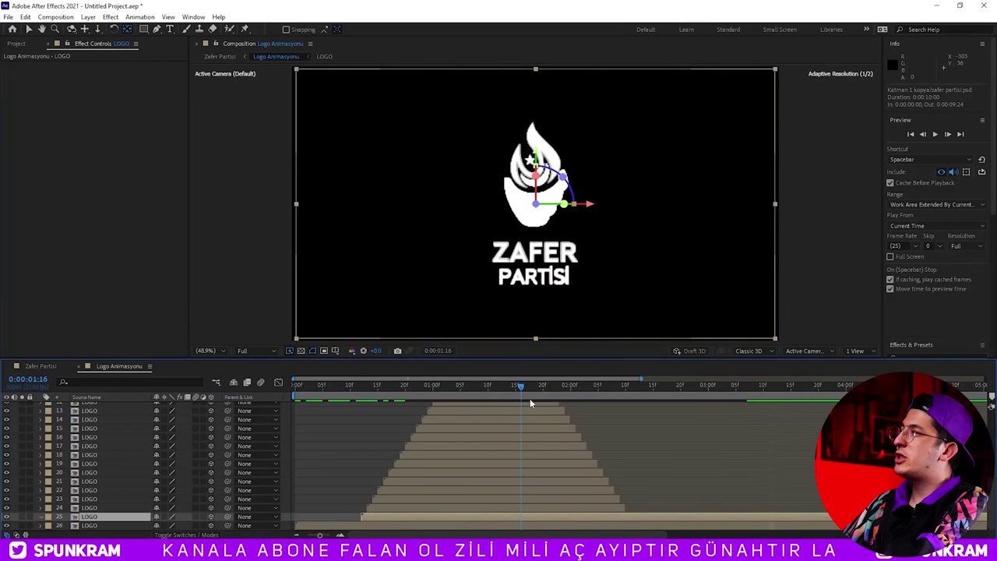
{"action": "left_click_drag", "start_coordinate": [528, 398], "coordinate": [635, 397]}
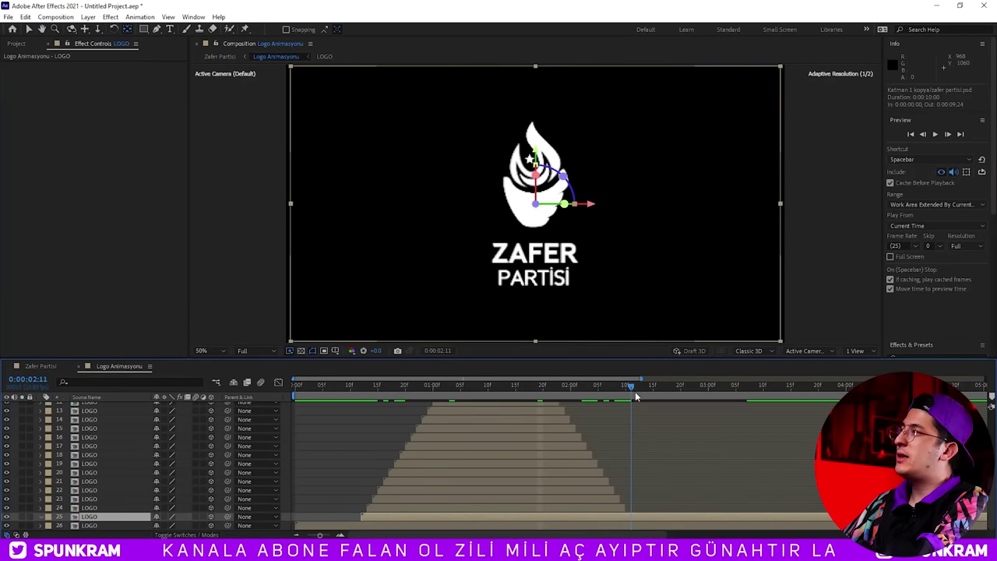
{"action": "left_click_drag", "start_coordinate": [646, 399], "coordinate": [774, 423]}
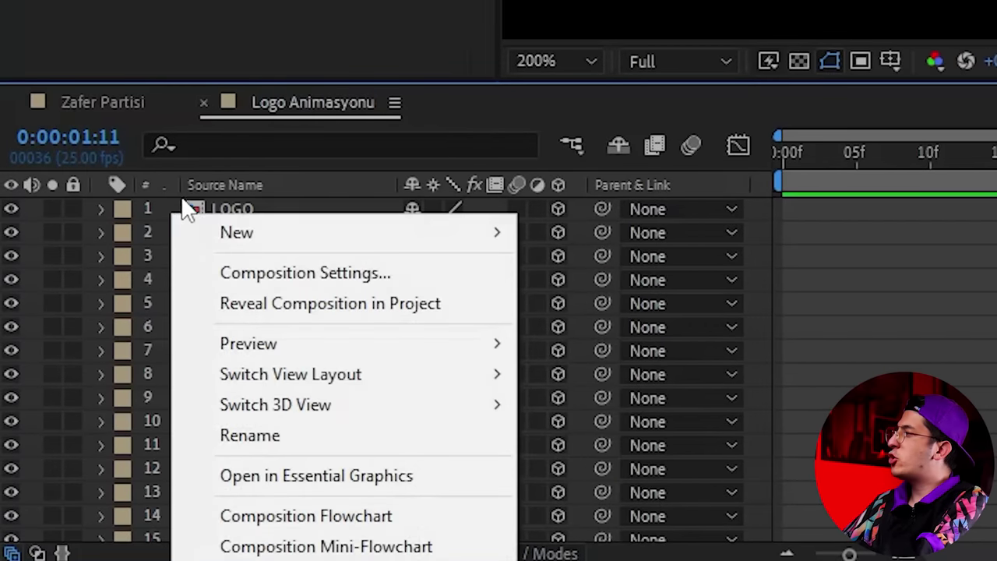
- Add an adjustment layer with Bevel Alpha above the LOGO layers and increase its Edge Thickness
{"action": "mouse_move", "coordinate": [312, 233]}
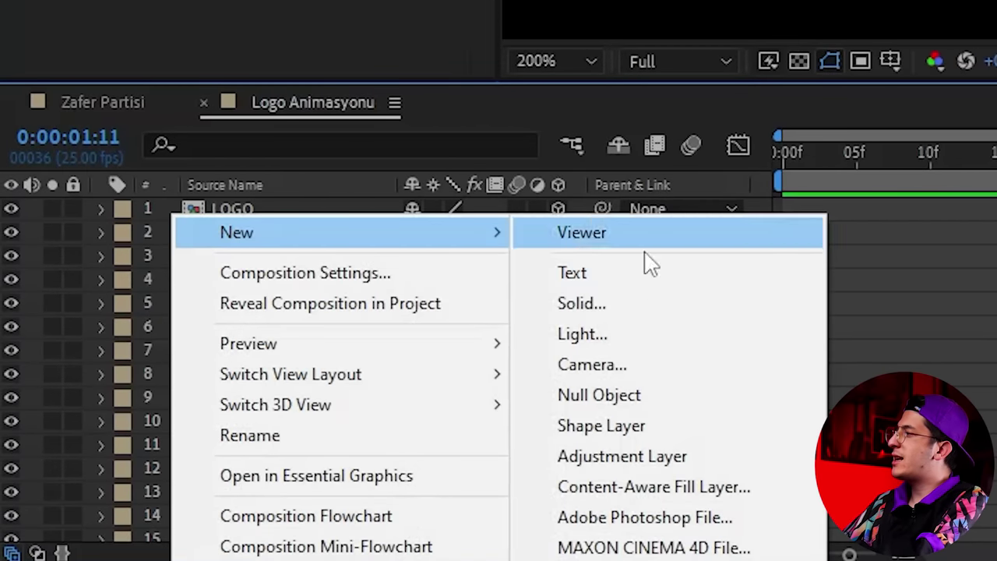
{"action": "left_click", "coordinate": [685, 453]}
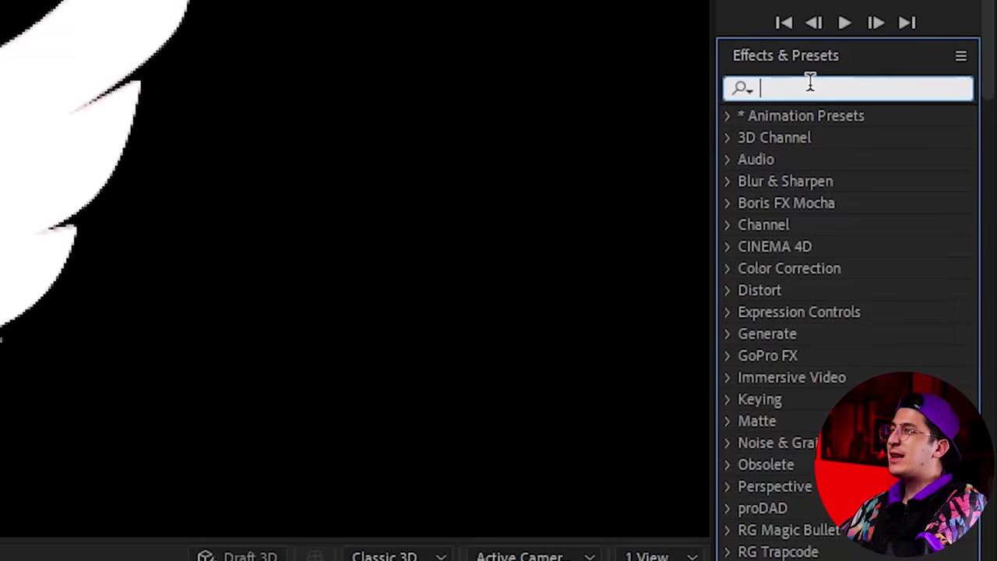
{"action": "type", "text": "bevel alp"}
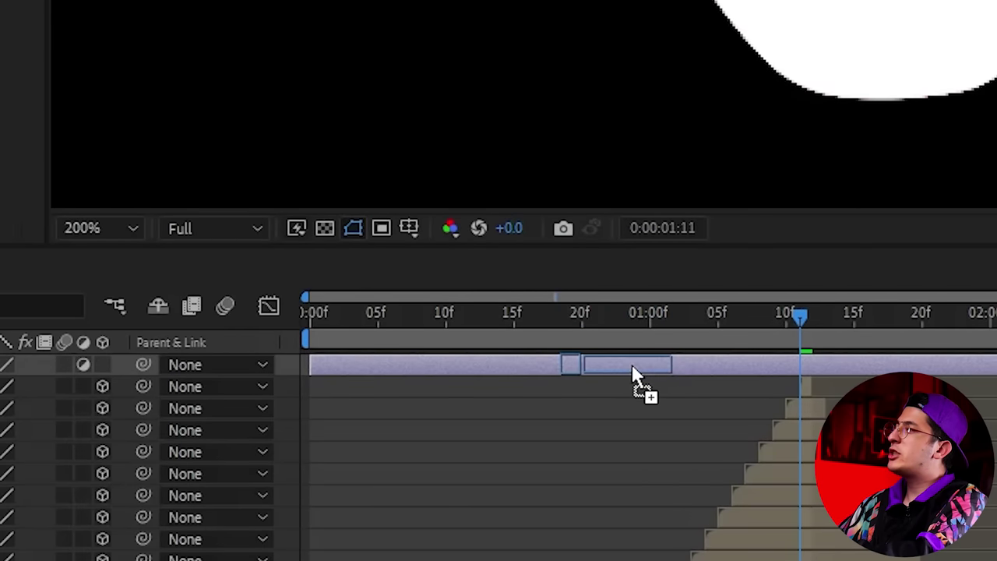
{"action": "left_click_drag", "start_coordinate": [823, 138], "coordinate": [641, 365]}
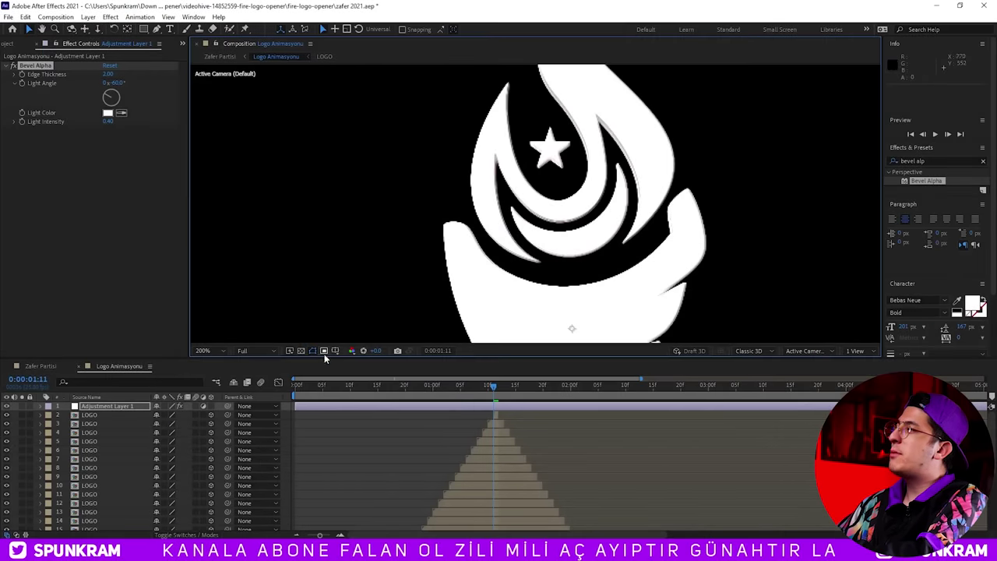
{"action": "key", "text": "comma"}
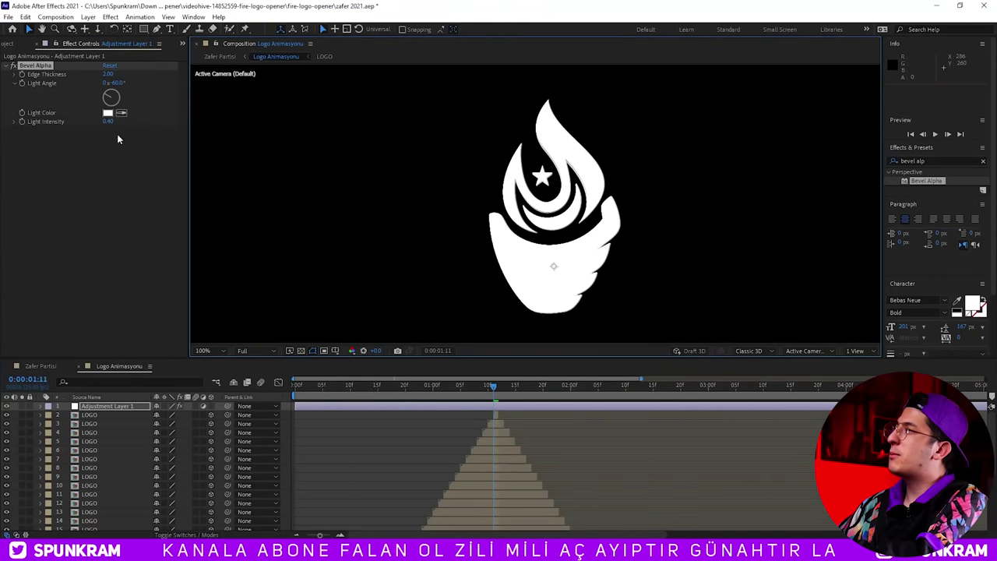
{"action": "left_click_drag", "start_coordinate": [111, 78], "coordinate": [133, 78]}
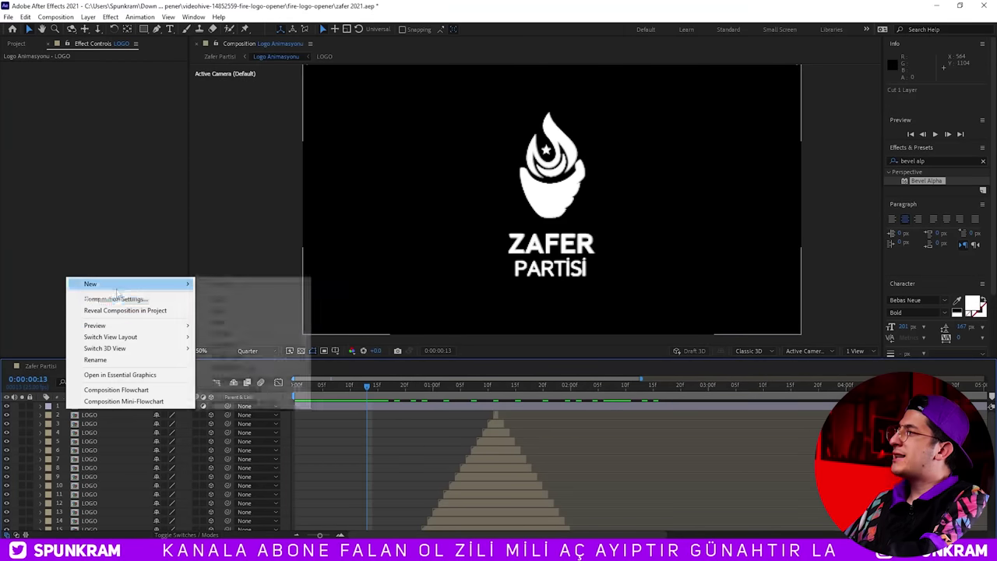
{"action": "mouse_move", "coordinate": [117, 284]}
{"action": "left_click", "coordinate": [222, 333]}
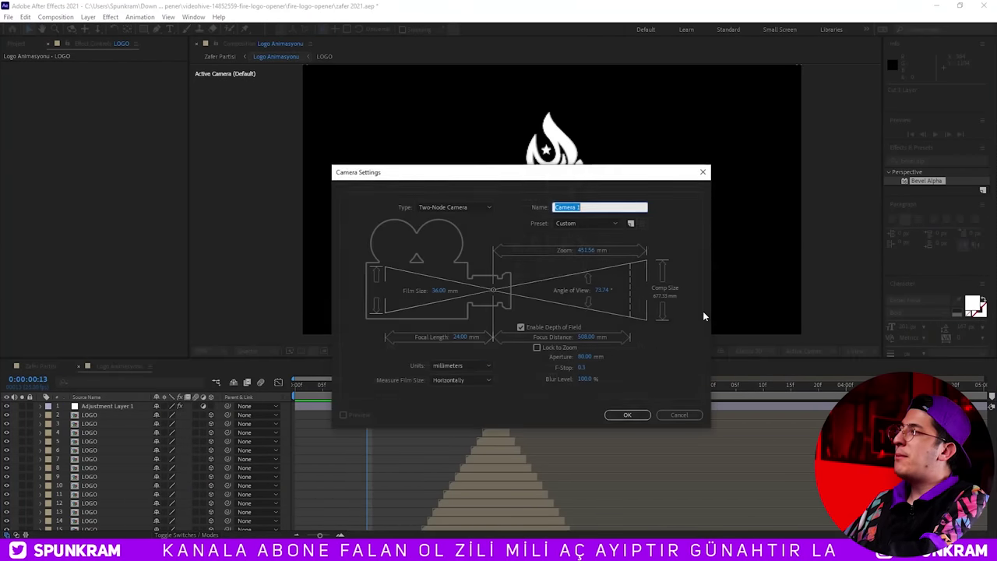
- Create the two-node camera GAMARA and give it an orbit null, Null 1
{"action": "type", "text": "GAMARA"}
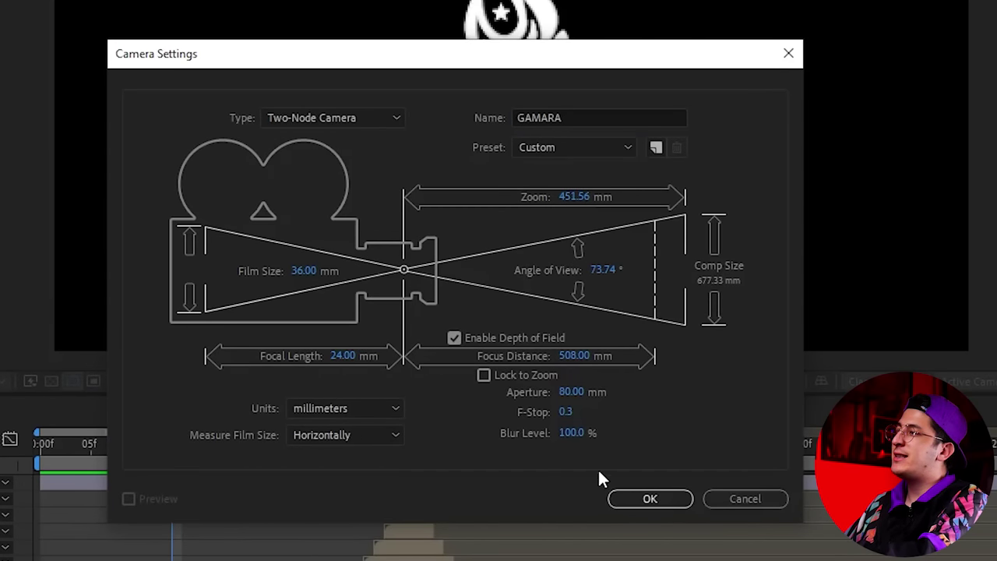
{"action": "left_click", "coordinate": [650, 499]}
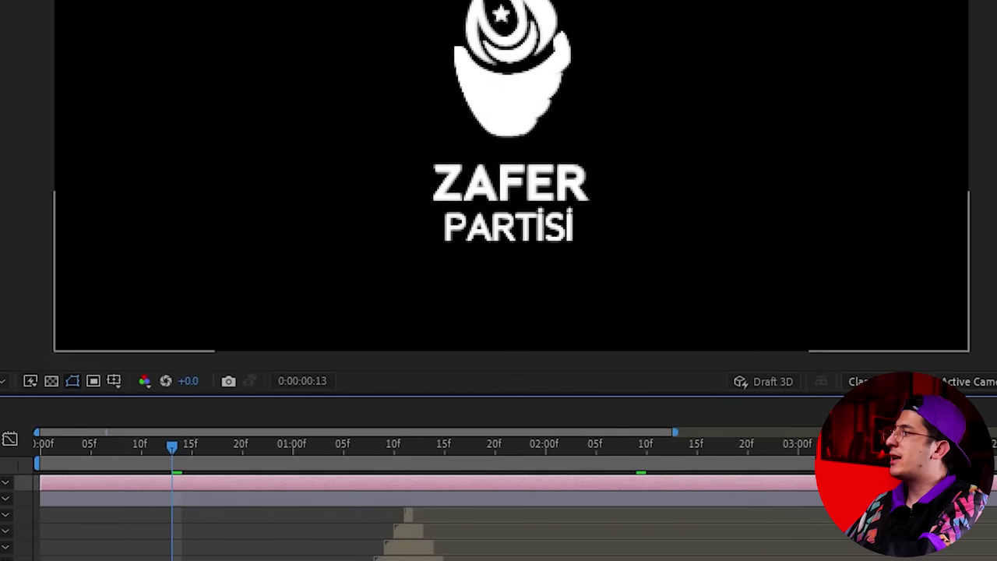
{"action": "right_click", "coordinate": [316, 431]}
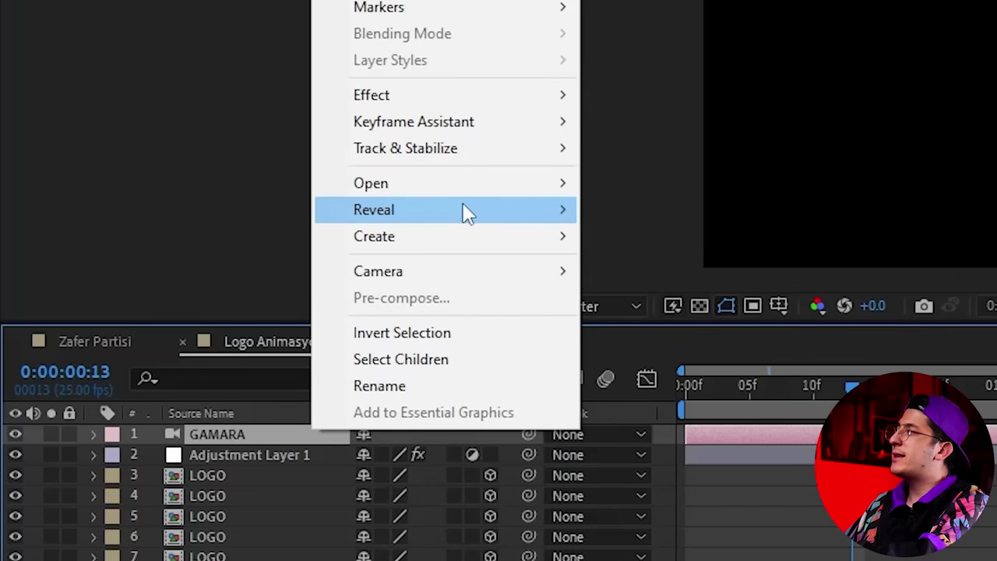
{"action": "mouse_move", "coordinate": [465, 278]}
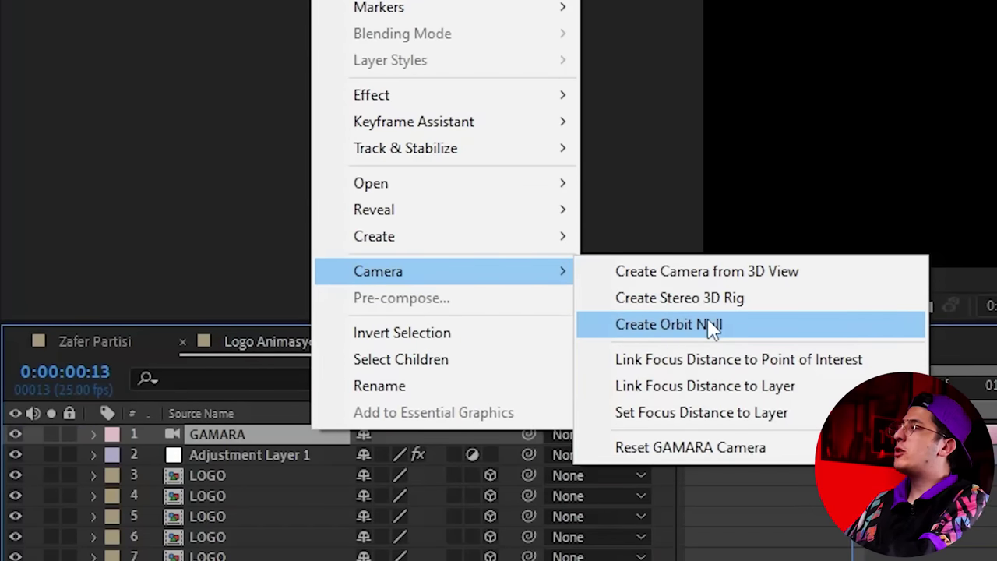
{"action": "left_click", "coordinate": [711, 326]}
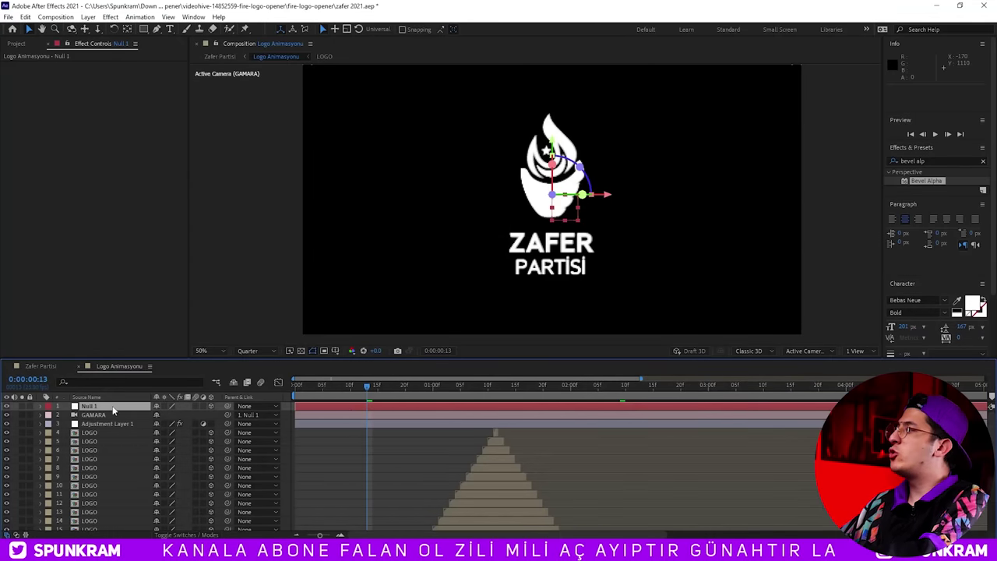
- Keyframe Null 1 from Scale 30% and X Rotation 77° back to full size and upright
{"action": "left_click", "coordinate": [42, 406]}
{"action": "left_click_drag", "start_coordinate": [167, 459], "coordinate": [340, 433]}
{"action": "left_click", "coordinate": [67, 441]}
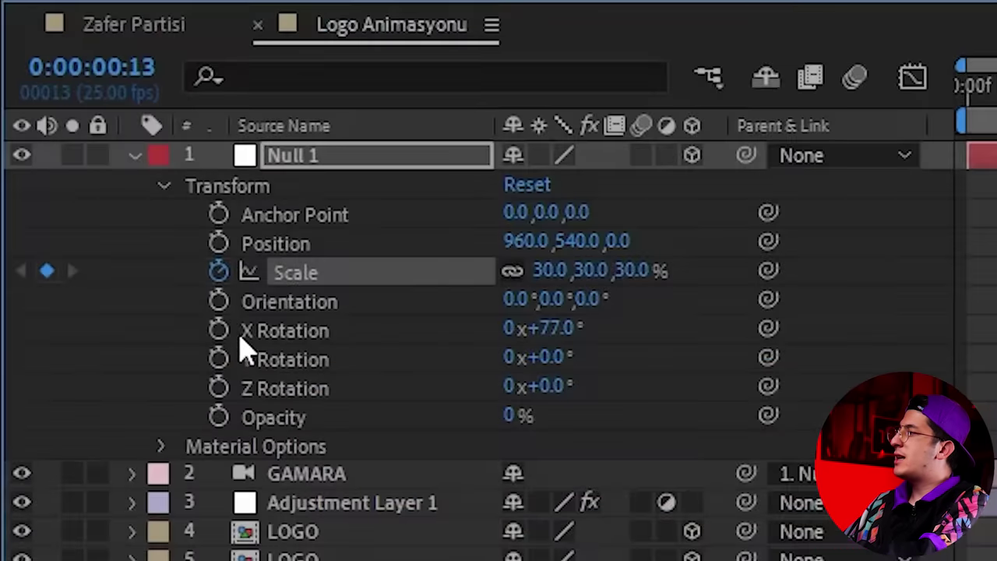
{"action": "left_click", "coordinate": [220, 330]}
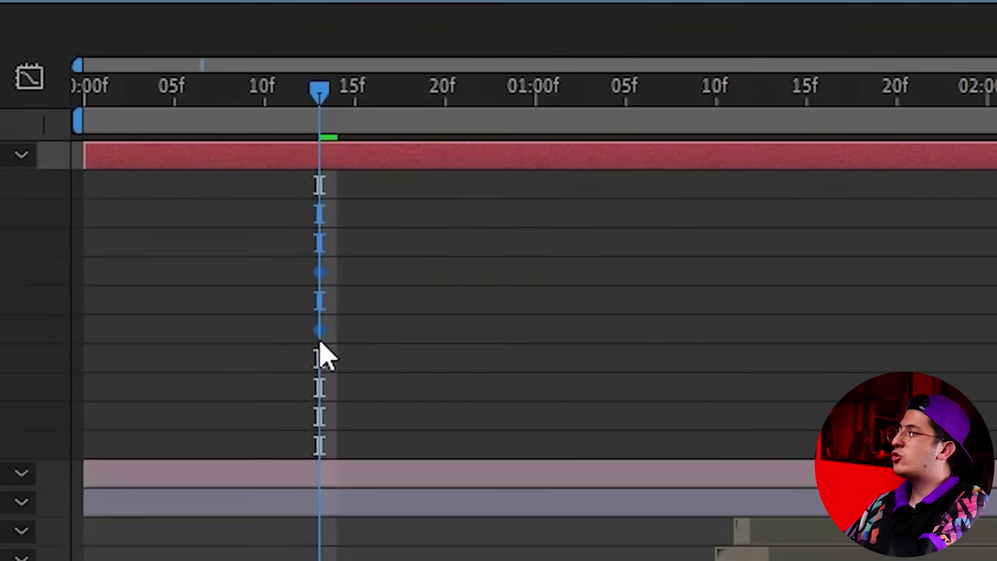
{"action": "mouse_move", "coordinate": [142, 343]}
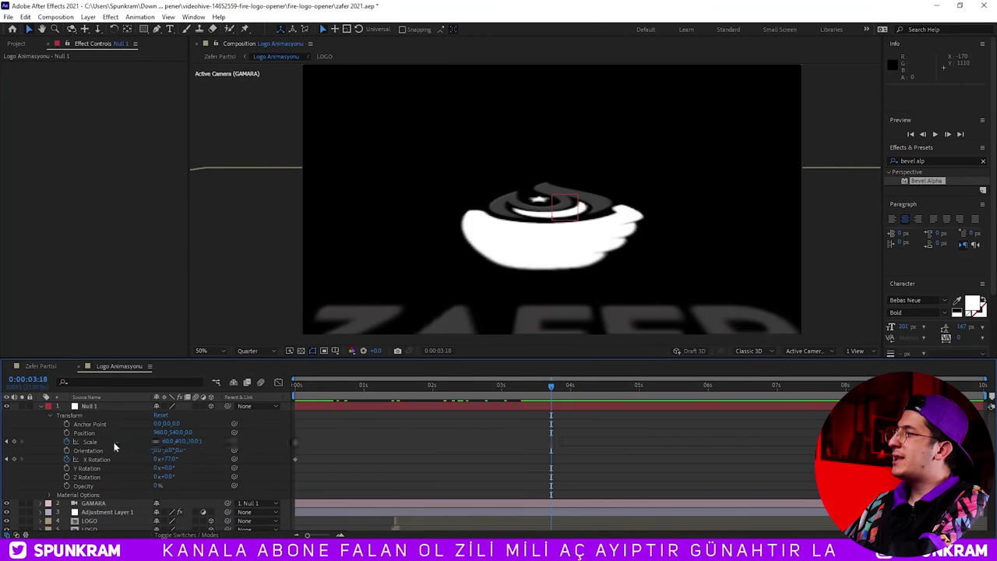
{"action": "right_click", "coordinate": [115, 446]}
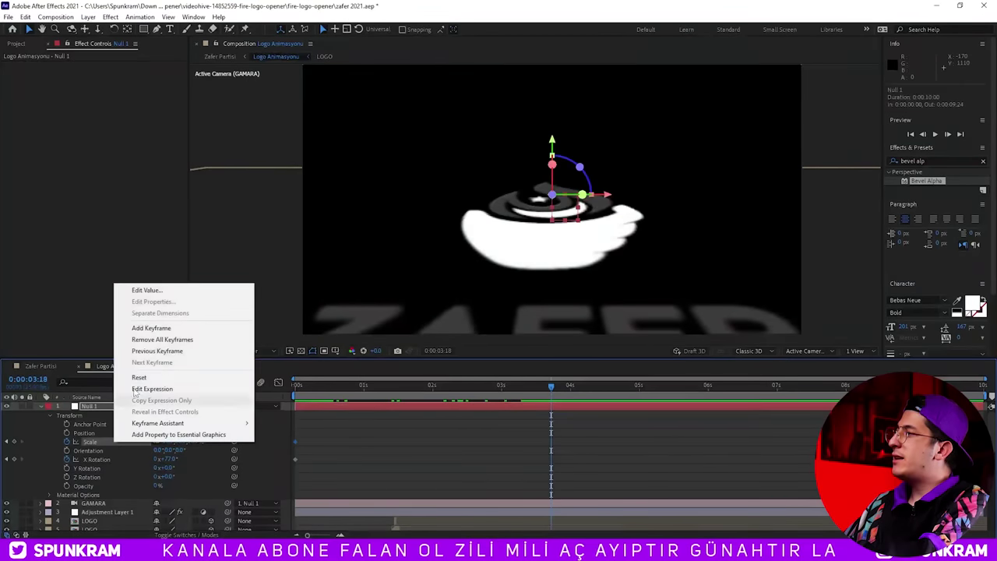
{"action": "left_click", "coordinate": [138, 377]}
{"action": "right_click", "coordinate": [114, 459]}
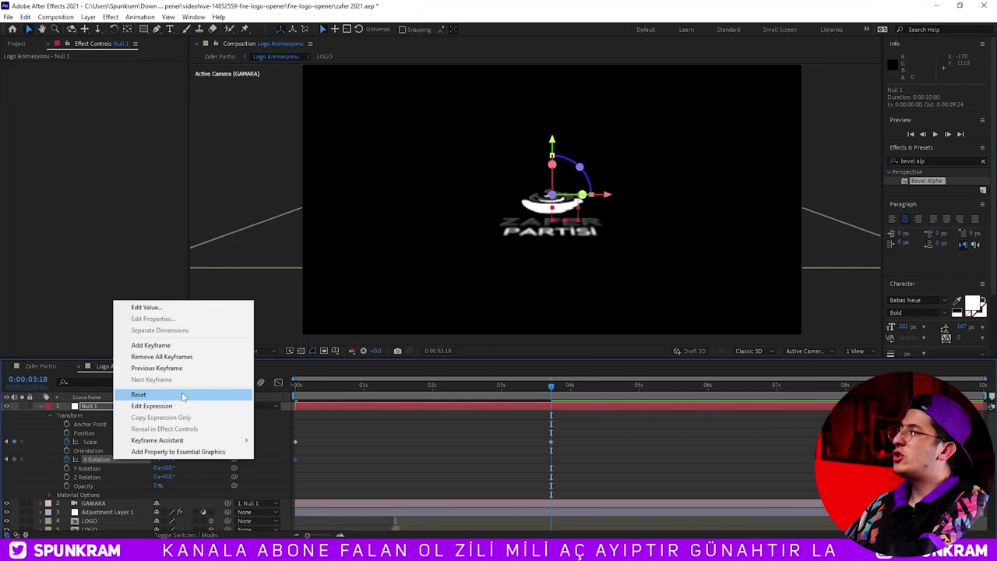
{"action": "left_click", "coordinate": [156, 394]}
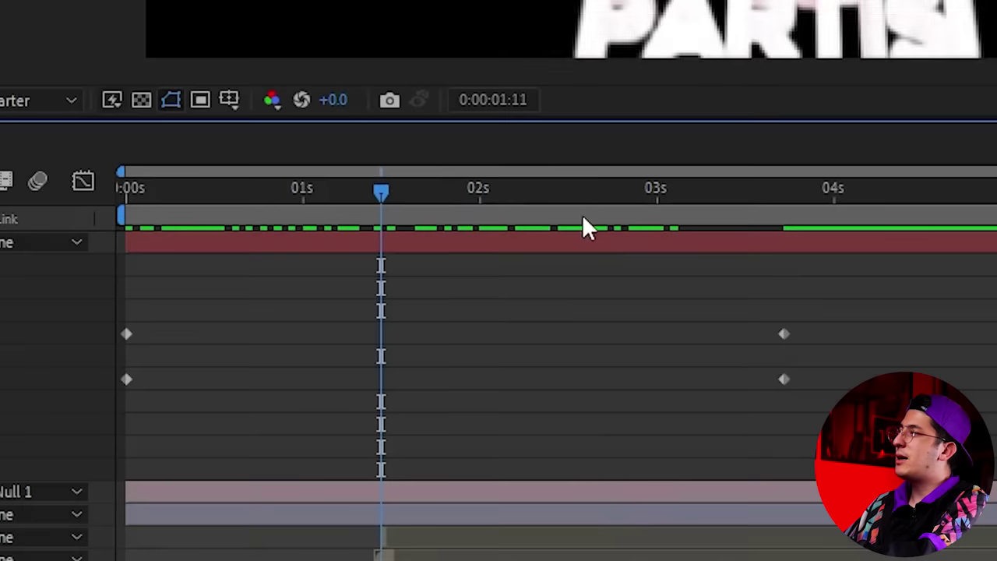
- Shift the end keyframes about one second earlier from 0:00:02:16 and preview the swing-in
{"action": "left_click", "coordinate": [649, 186]}
{"action": "left_click_drag", "start_coordinate": [651, 192], "coordinate": [592, 194]}
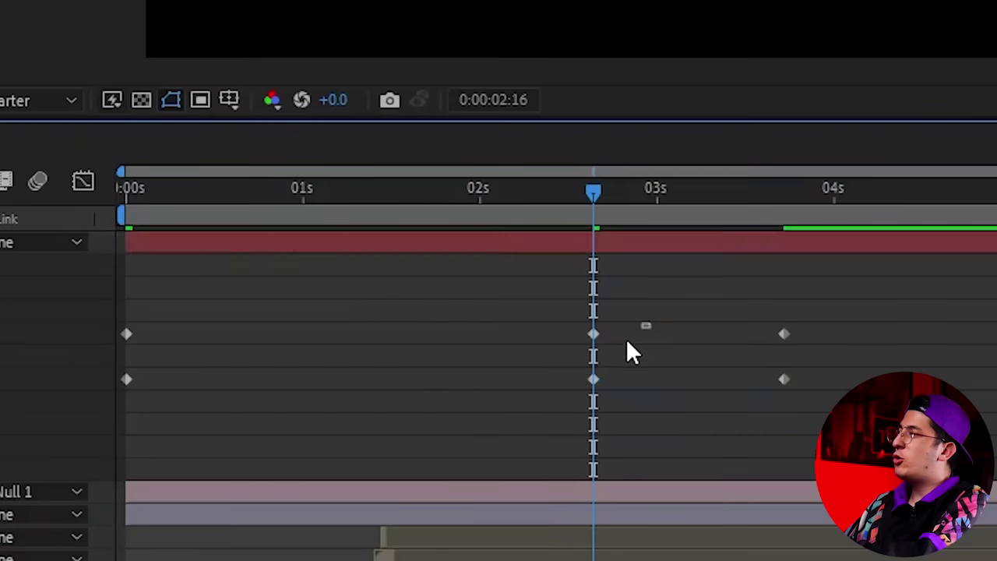
{"action": "left_click_drag", "start_coordinate": [476, 459], "coordinate": [477, 460]}
{"action": "left_click_drag", "start_coordinate": [594, 380], "coordinate": [390, 394]}
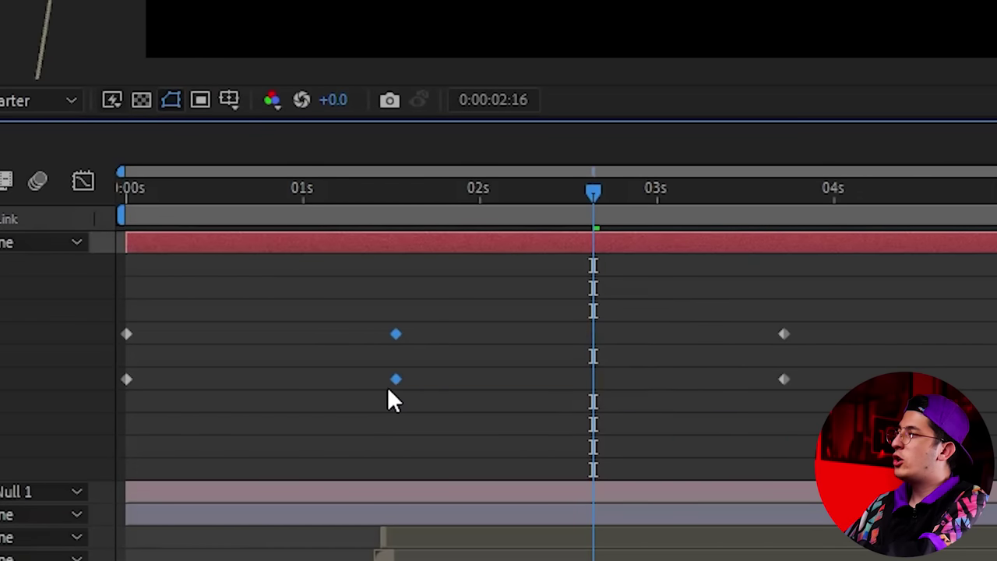
{"action": "left_click", "coordinate": [354, 393]}
{"action": "key", "text": "space"}
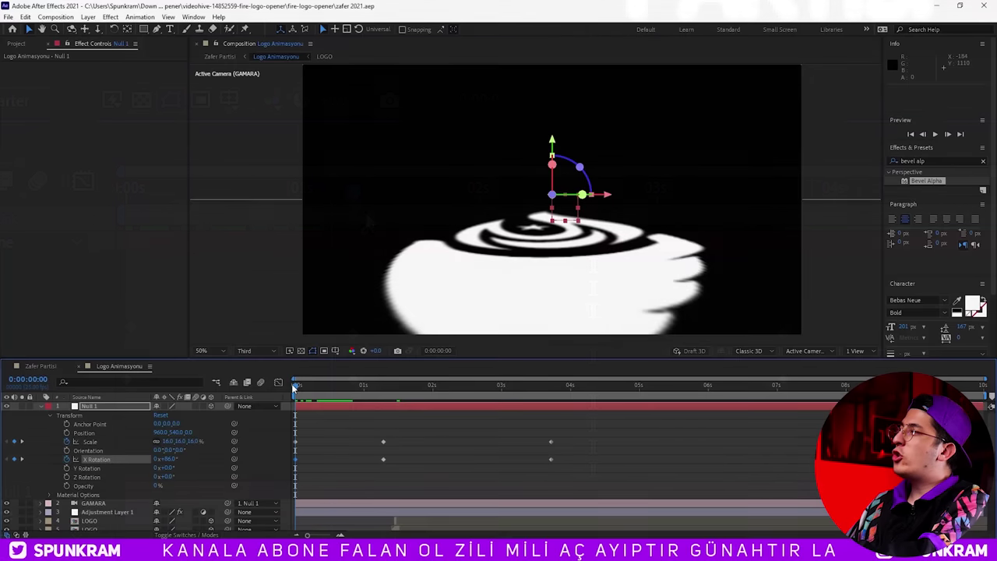
{"action": "mouse_move", "coordinate": [292, 384]}
{"action": "left_mouse_down"}
{"action": "mouse_move", "coordinate": [556, 389]}
{"action": "mouse_move", "coordinate": [232, 397]}
{"action": "left_mouse_up"}
- Apply Drop Shadow to the LOGO layer and set its softness to 1.0
{"action": "left_click", "coordinate": [53, 365]}
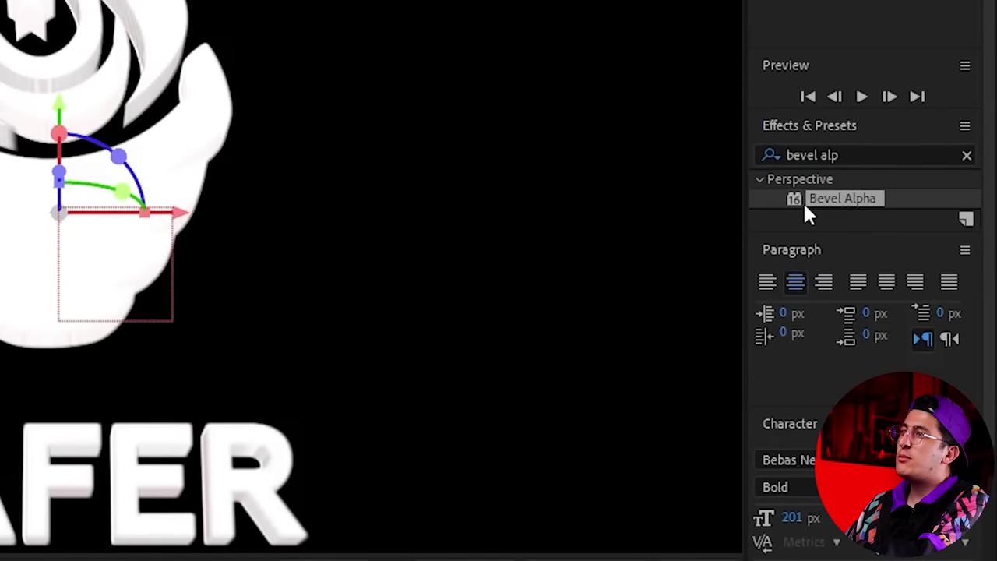
{"action": "left_click", "coordinate": [930, 159]}
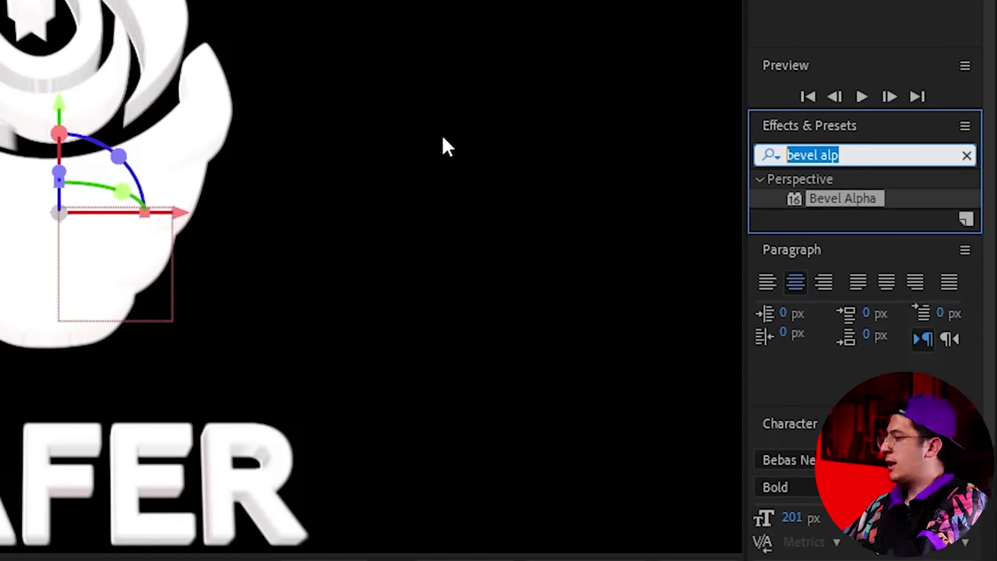
{"action": "type", "text": "drop shad"}
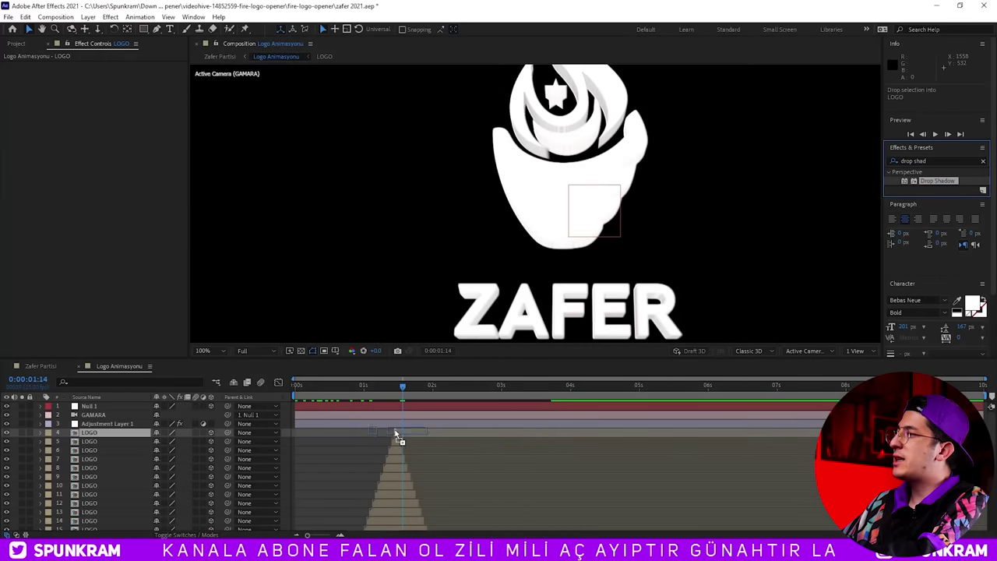
{"action": "left_click_drag", "start_coordinate": [765, 199], "coordinate": [393, 422]}
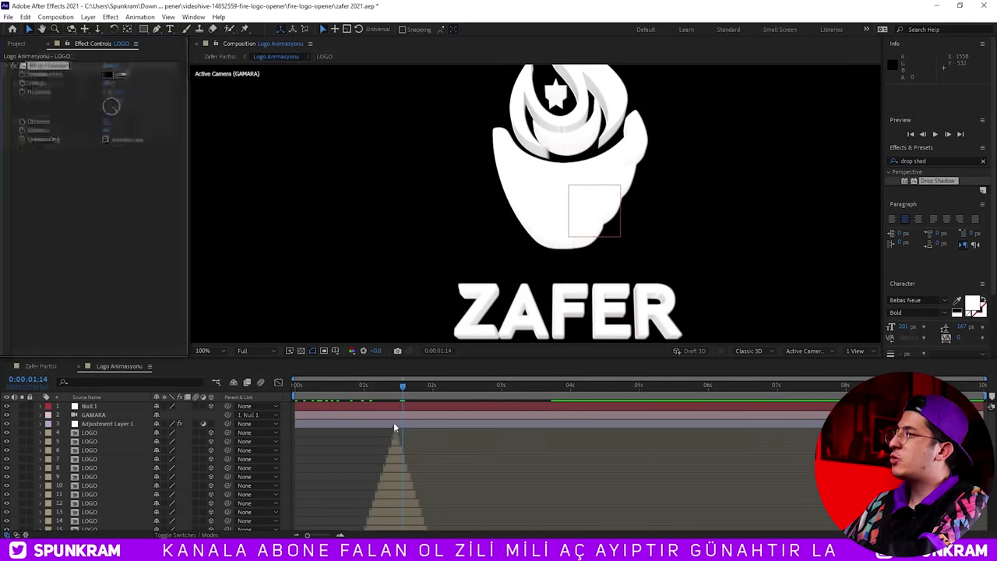
{"action": "scroll", "coordinate": [393, 422], "scroll_direction": "up", "scroll_amount": 3}
{"action": "left_click", "coordinate": [395, 386]}
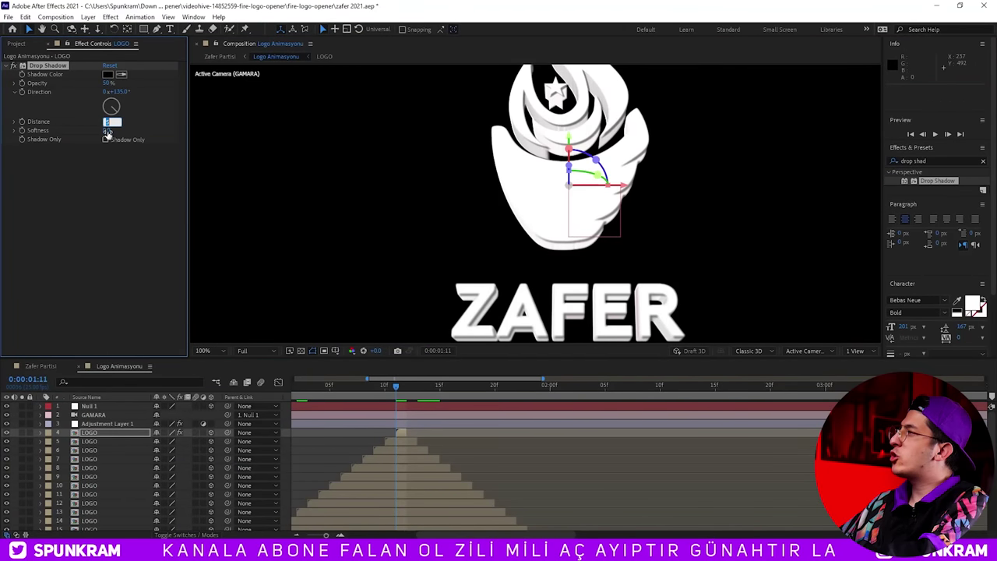
{"action": "left_click", "coordinate": [112, 198]}
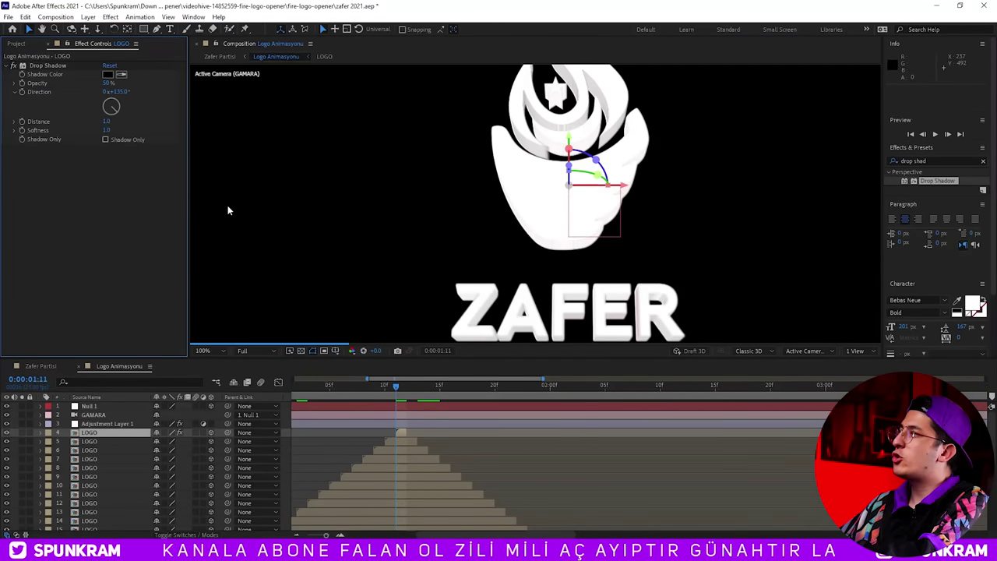
- Move the Drop Shadow onto the remaining LOGO layers and enable their motion blur
{"action": "key", "text": "period"}
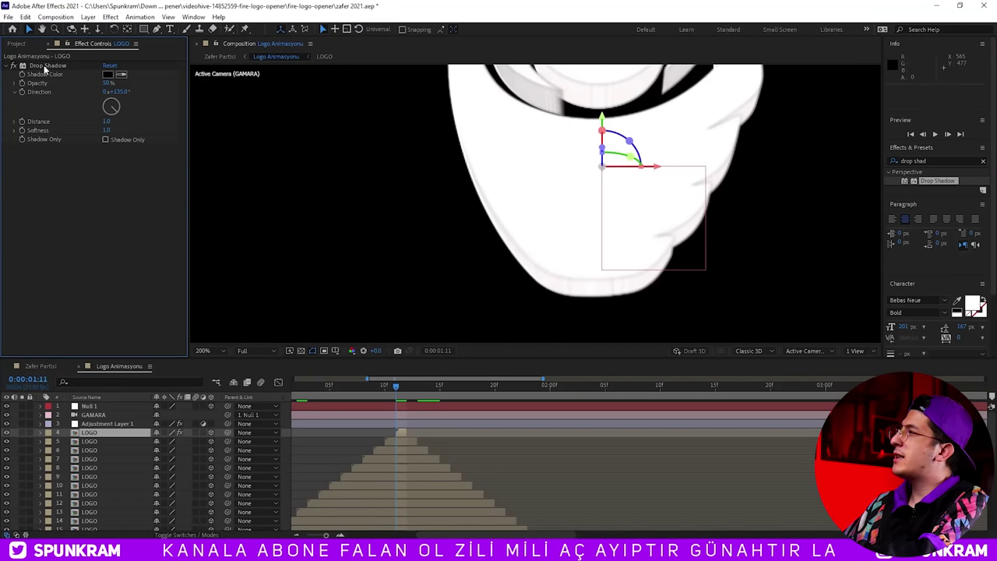
{"action": "key", "text": "ctrl+x"}
{"action": "scroll", "coordinate": [407, 460], "scroll_direction": "down", "scroll_amount": 5}
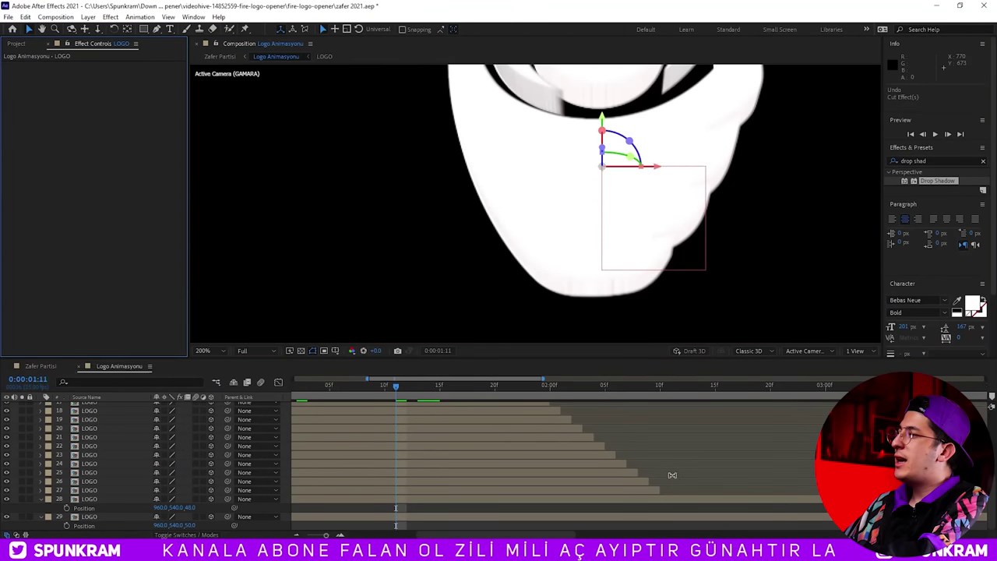
{"action": "left_click", "coordinate": [646, 491], "text": "shift"}
{"action": "key", "text": "ctrl+v"}
{"action": "key", "text": "comma"}
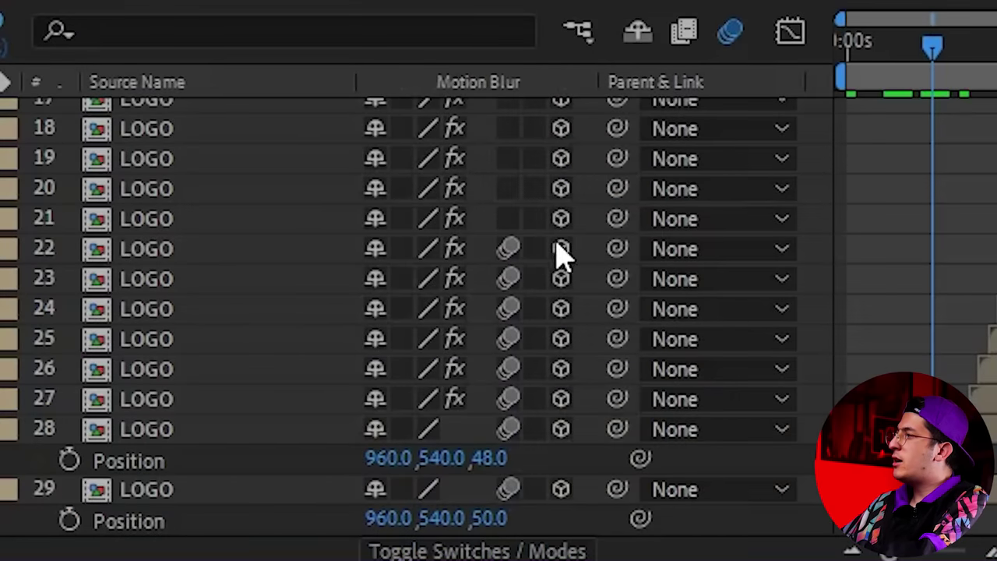
{"action": "left_click_drag", "start_coordinate": [556, 241], "coordinate": [549, 70]}
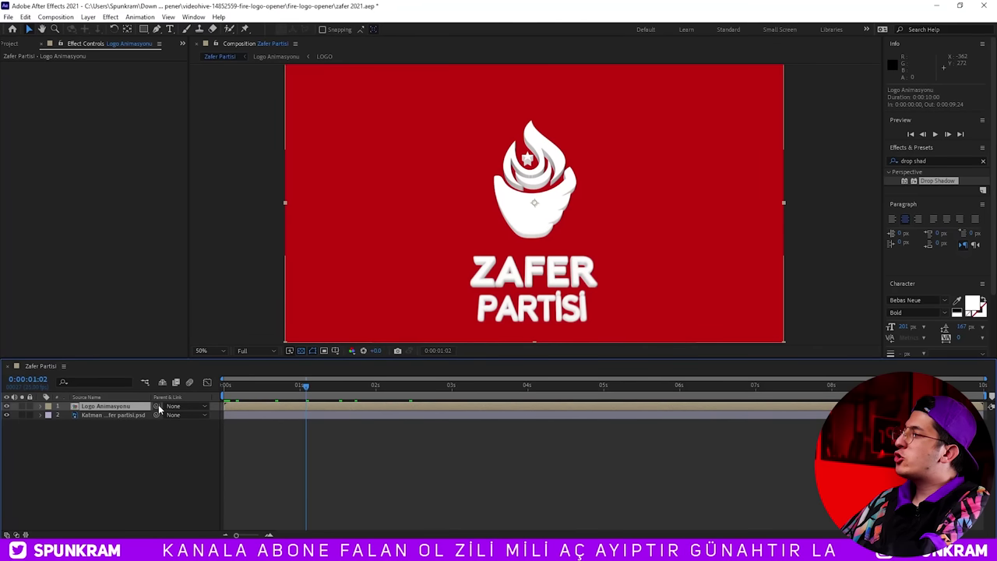
- Duplicate Logo Animasyonu and add CC Radial Fast Blur to the top copy
{"action": "key", "text": "ctrl+d"}
{"action": "right_click", "coordinate": [132, 406]}
{"action": "mouse_move", "coordinate": [187, 268]}
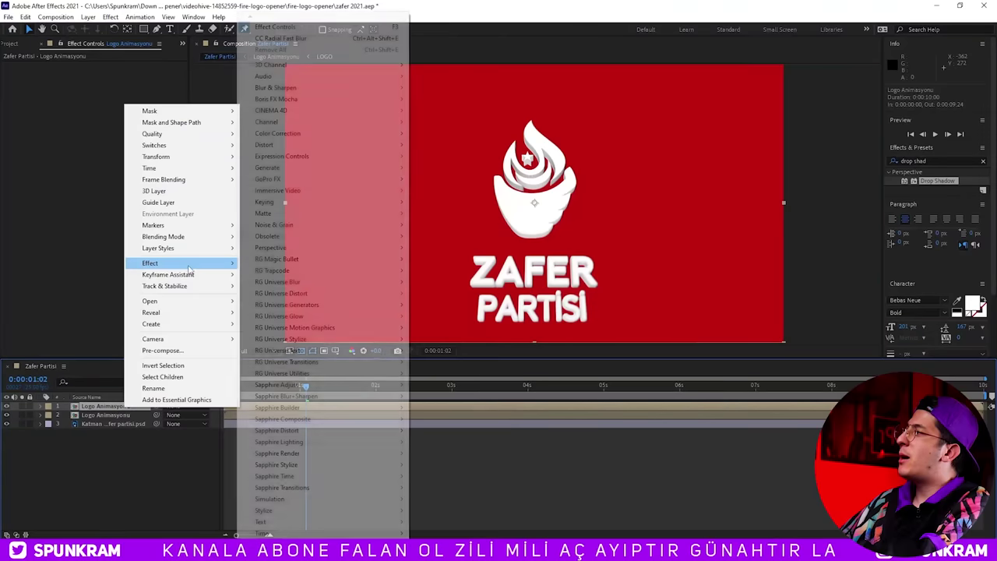
{"action": "mouse_move", "coordinate": [327, 87]}
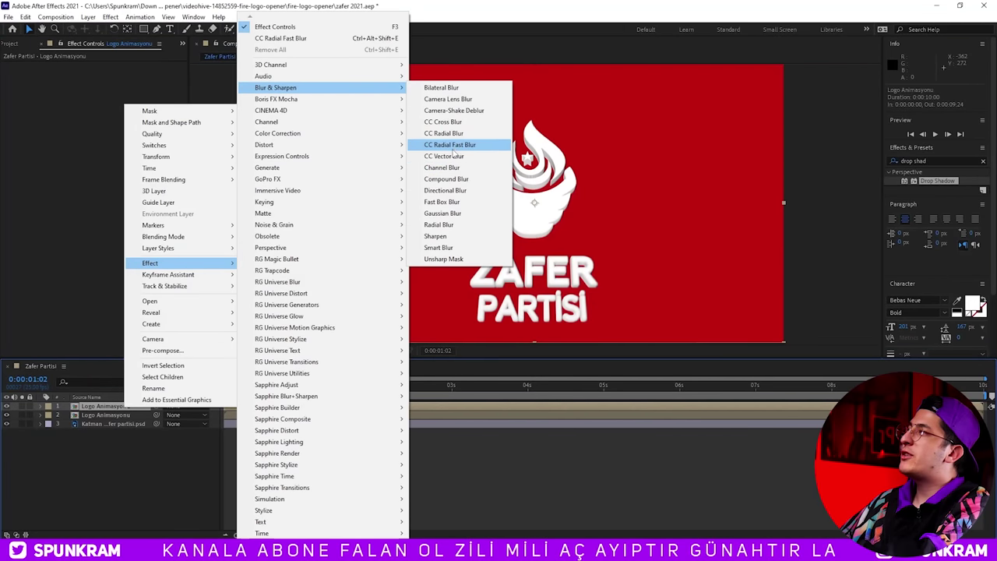
{"action": "left_click", "coordinate": [452, 145]}
- Add a Fill effect above the radial blur and set its colour to white
{"action": "right_click", "coordinate": [78, 413]}
{"action": "mouse_move", "coordinate": [195, 157]}
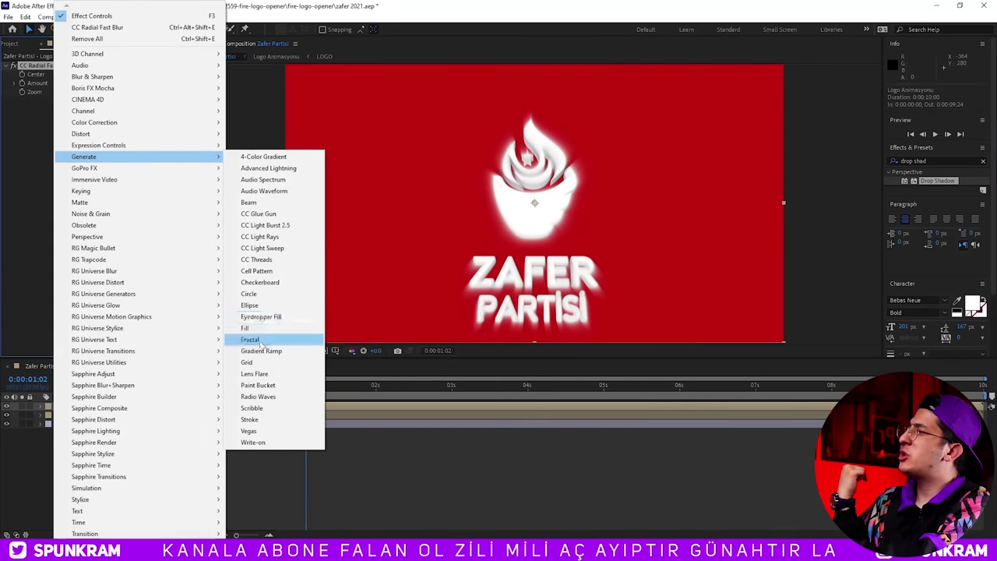
{"action": "left_click", "coordinate": [249, 328]}
{"action": "left_click_drag", "start_coordinate": [30, 102], "coordinate": [46, 66]}
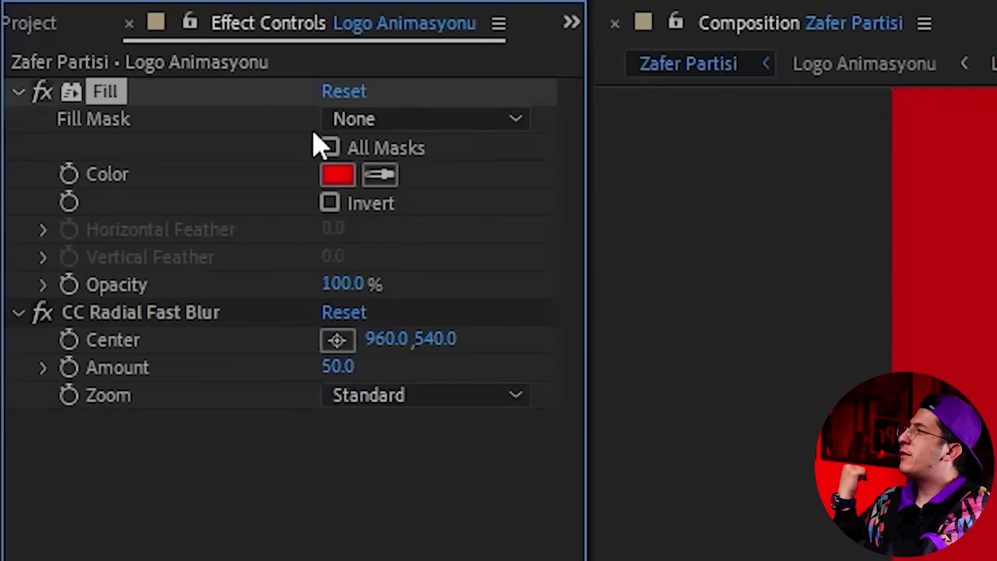
{"action": "left_click", "coordinate": [335, 176]}
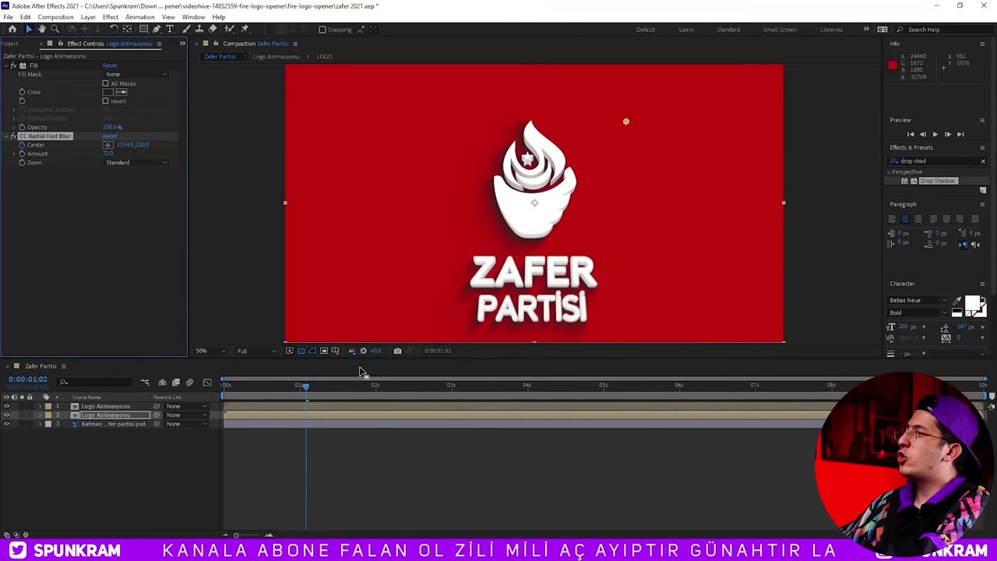
{"action": "left_click_drag", "start_coordinate": [331, 390], "coordinate": [521, 387]}
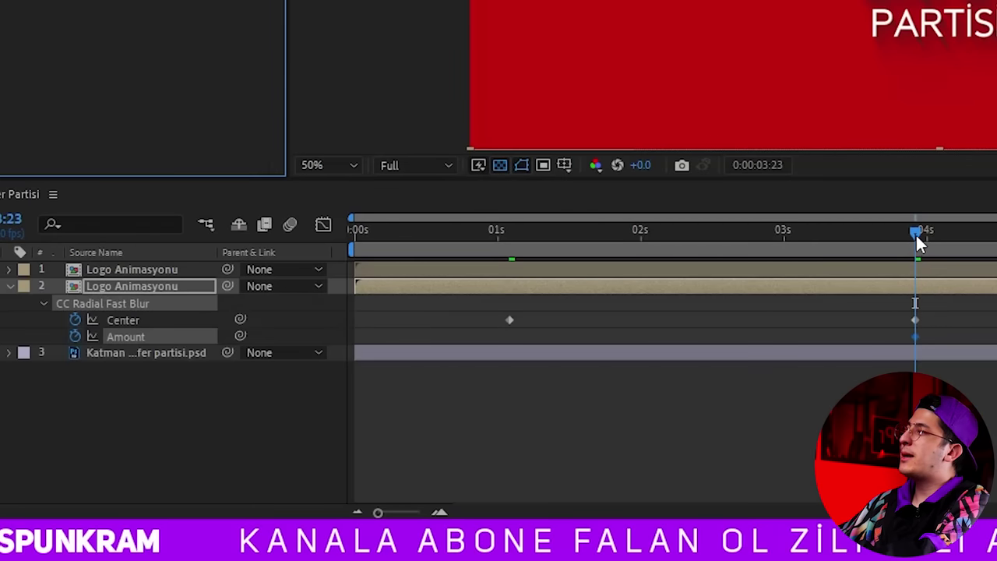
- Keyframe the blur Center and Amount from about 1s to 0:00:04:09, then preview the sweep
{"action": "left_click_drag", "start_coordinate": [917, 233], "coordinate": [979, 233]}
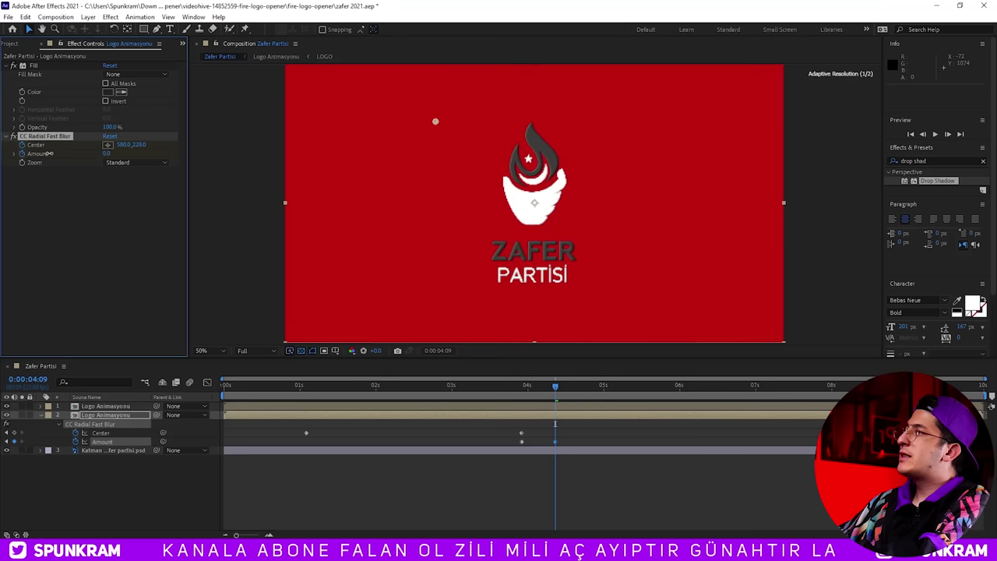
{"action": "key", "text": "space"}
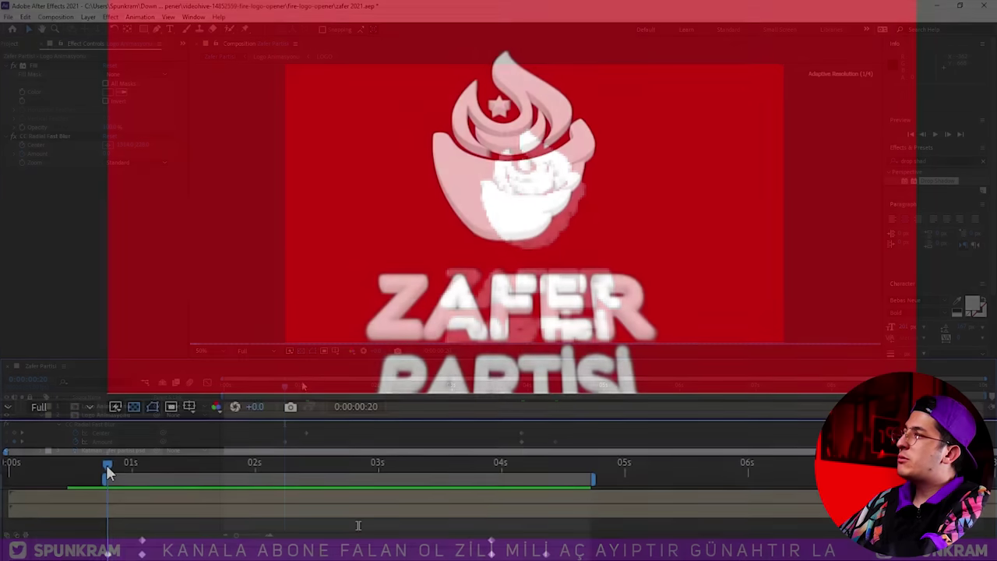
{"action": "left_click_drag", "start_coordinate": [284, 387], "coordinate": [315, 393]}
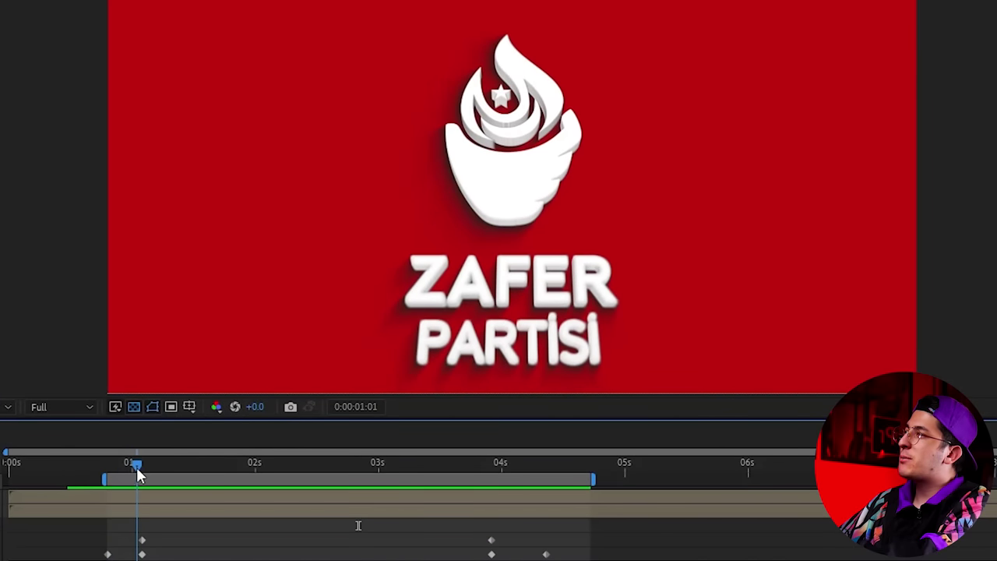
{"action": "left_click_drag", "start_coordinate": [156, 470], "coordinate": [540, 461]}
{"action": "mouse_move", "coordinate": [477, 461]}
{"action": "left_mouse_down"}
{"action": "mouse_move", "coordinate": [291, 460]}
{"action": "mouse_move", "coordinate": [200, 472]}
{"action": "mouse_move", "coordinate": [178, 488]}
{"action": "mouse_move", "coordinate": [522, 459]}
{"action": "left_mouse_up"}
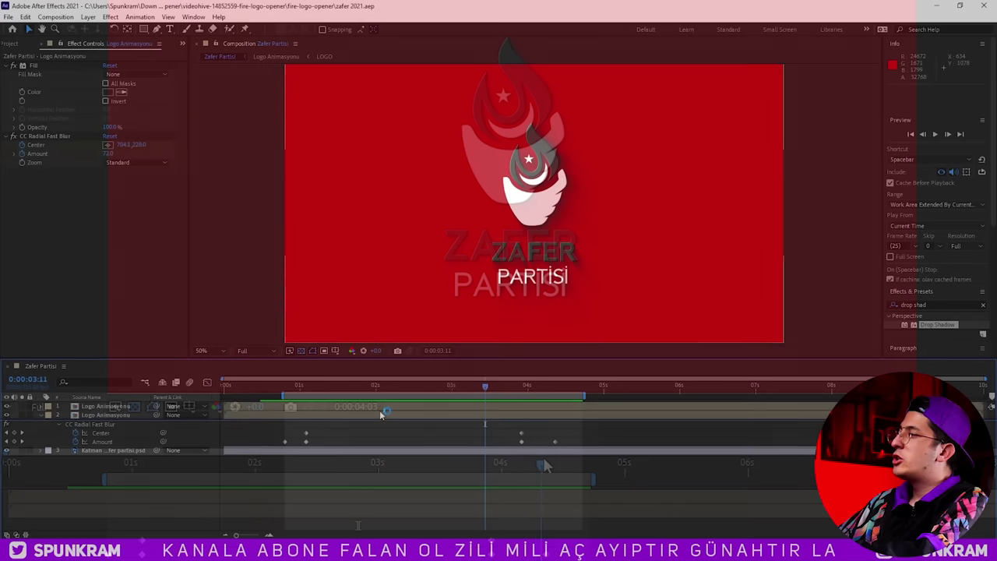
{"action": "key", "text": "super"}
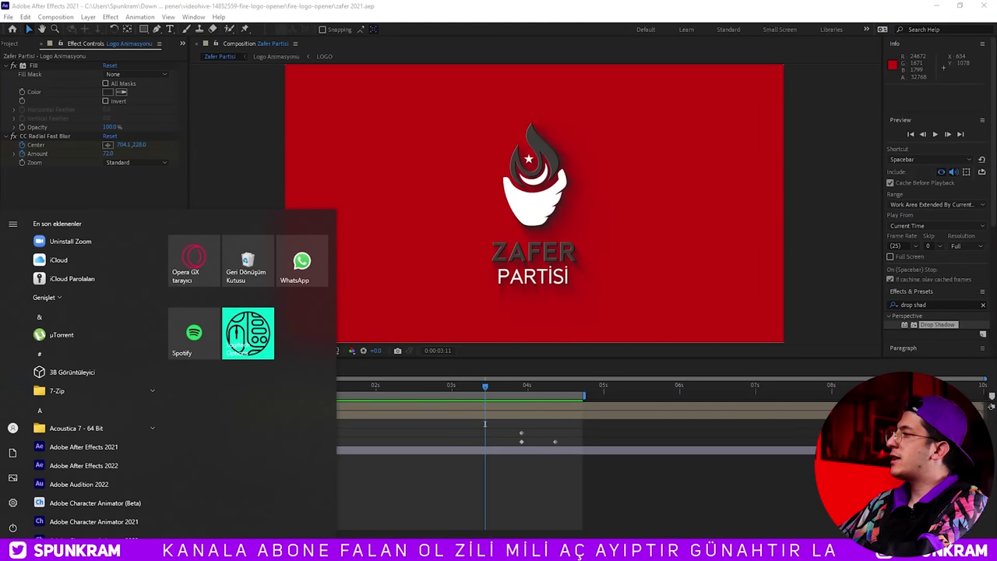
- Find ates efekti.mp4 via Windows search and add it as the top layer
{"action": "type", "text": "fire"}
{"action": "left_click", "coordinate": [198, 222]}
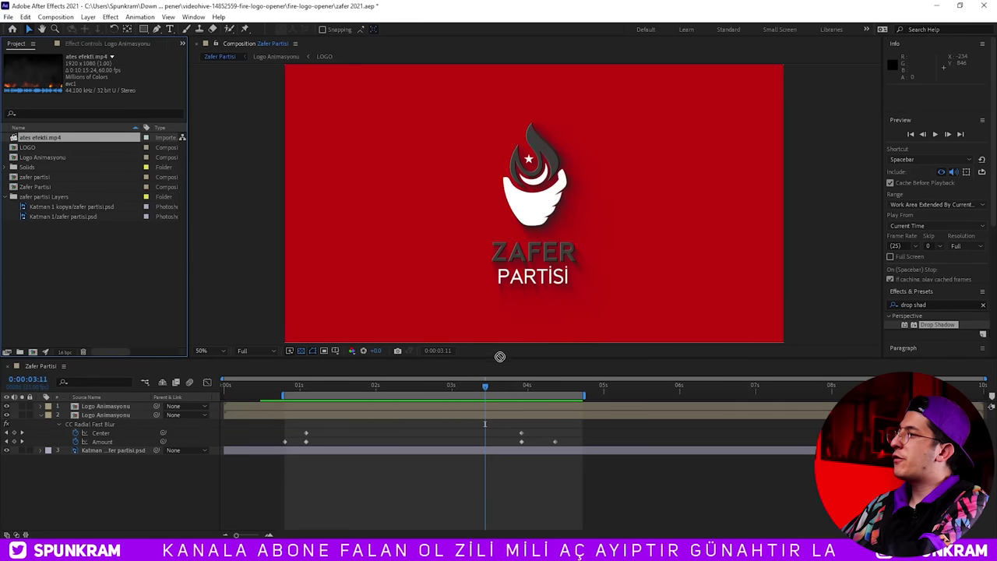
{"action": "left_click_drag", "start_coordinate": [485, 399], "coordinate": [484, 404]}
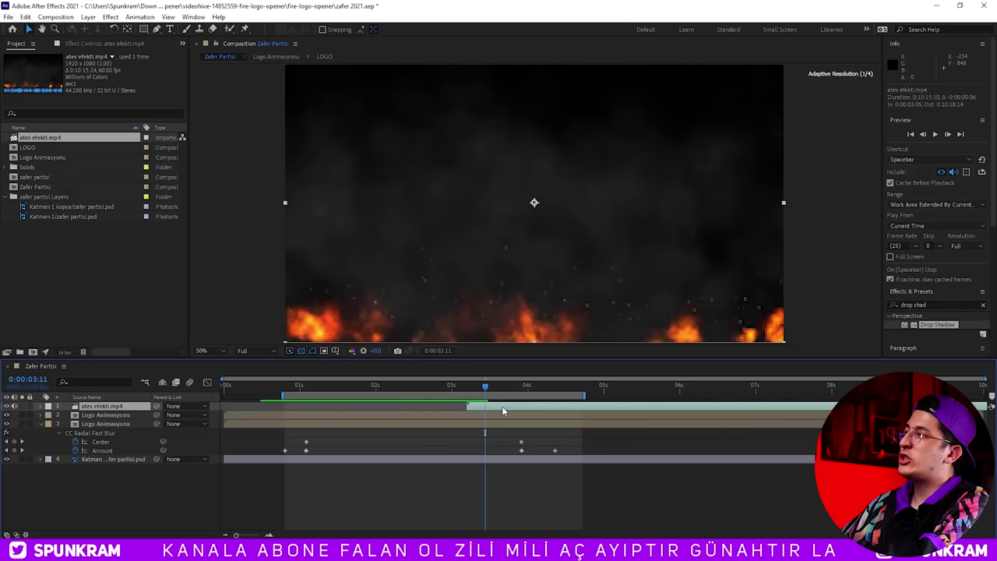
- Scale up the fire clip and position it over the upper right, showing the Transfer Controls
{"action": "key", "text": "comma"}
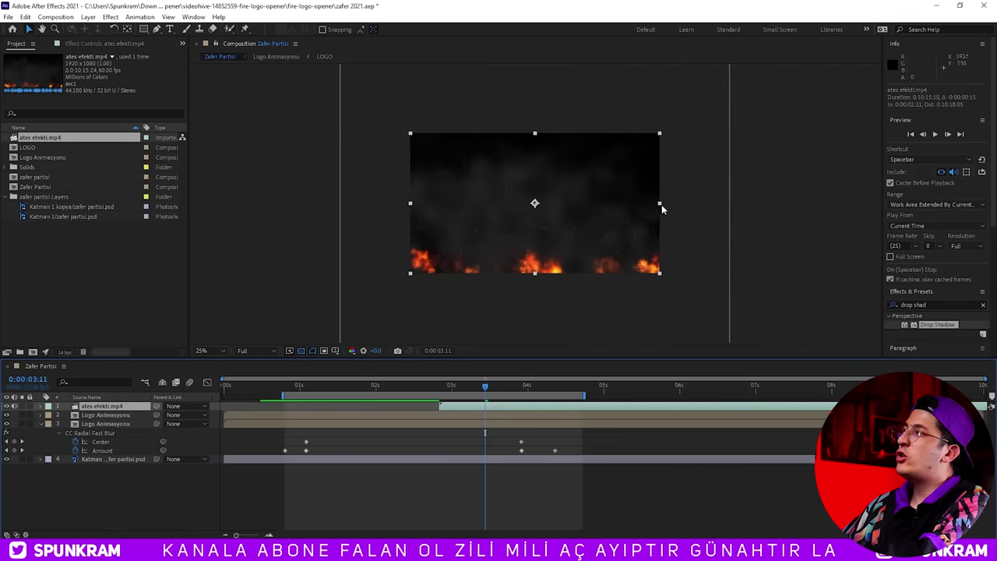
{"action": "left_click_drag", "start_coordinate": [662, 204], "coordinate": [750, 205]}
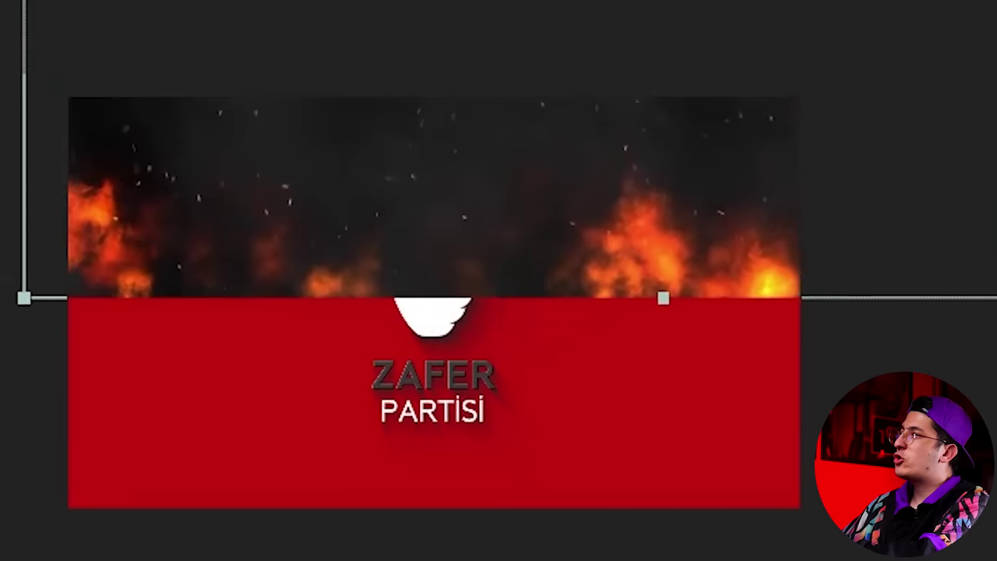
{"action": "left_click_drag", "start_coordinate": [390, 195], "coordinate": [726, 203]}
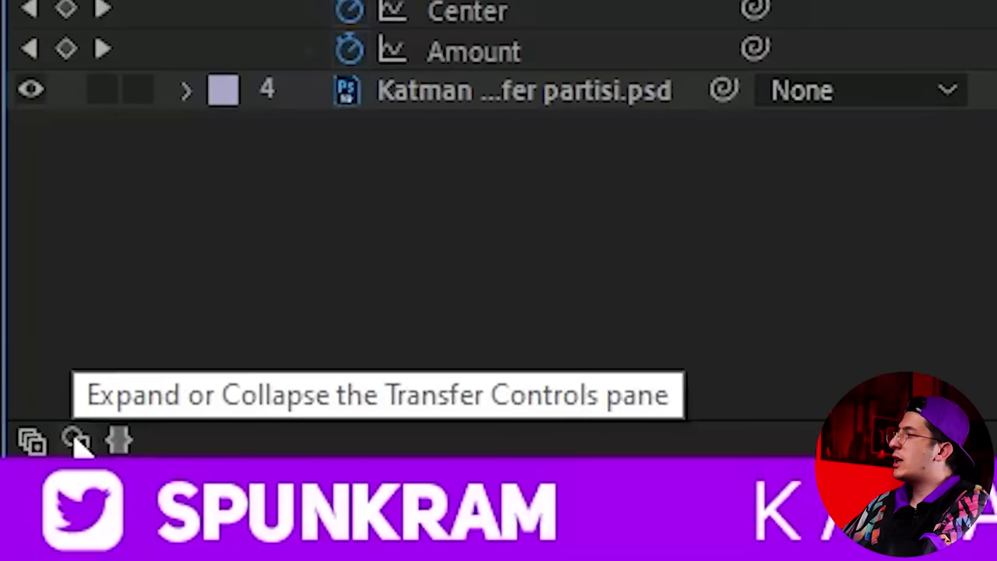
{"action": "left_click", "coordinate": [75, 439]}
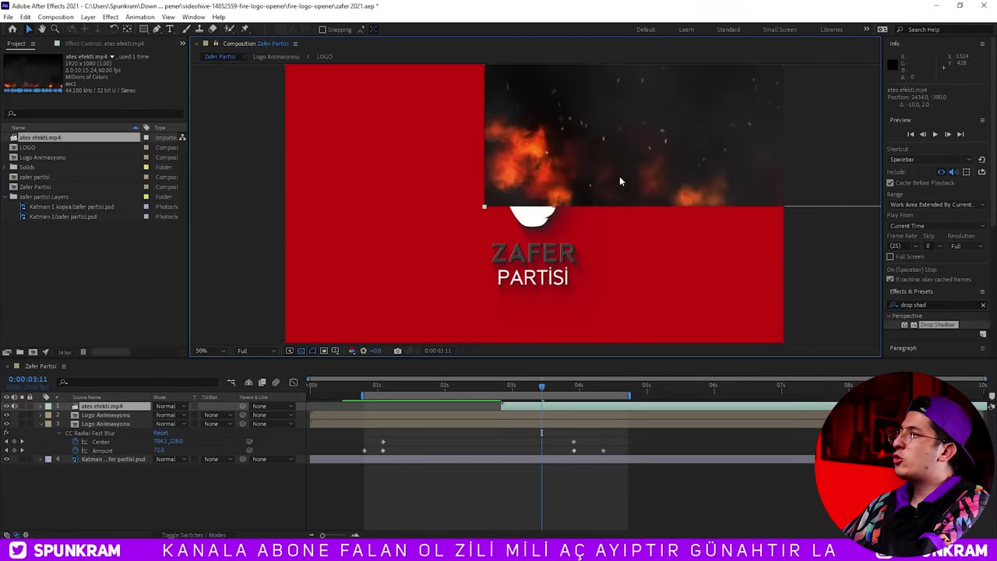
{"action": "left_click_drag", "start_coordinate": [623, 179], "coordinate": [665, 172]}
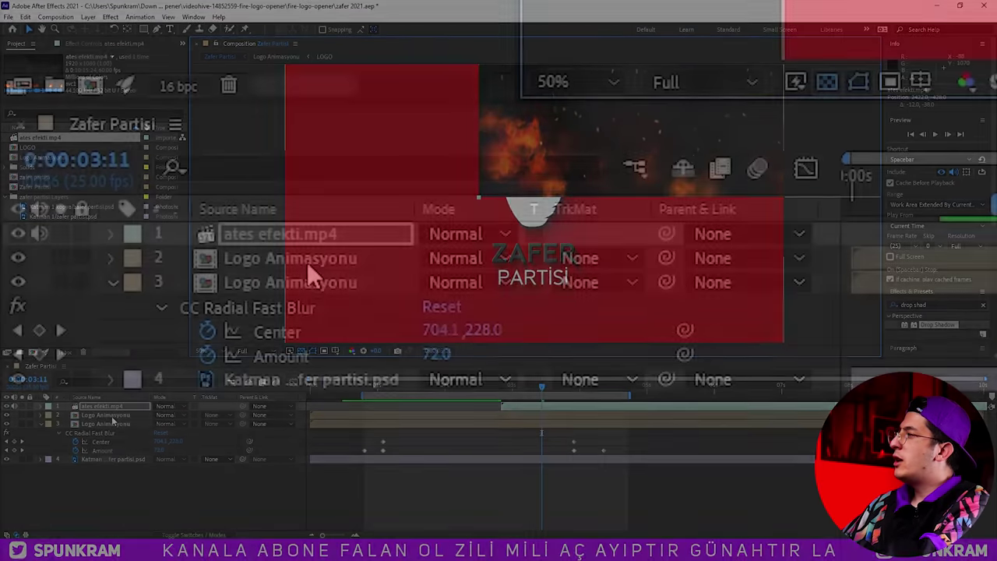
{"action": "left_click", "coordinate": [113, 416]}
- Duplicate Logo Animasyonu and place the copy above the fire clip
{"action": "key", "text": "ctrl+d"}
{"action": "left_click_drag", "start_coordinate": [129, 415], "coordinate": [126, 401]}
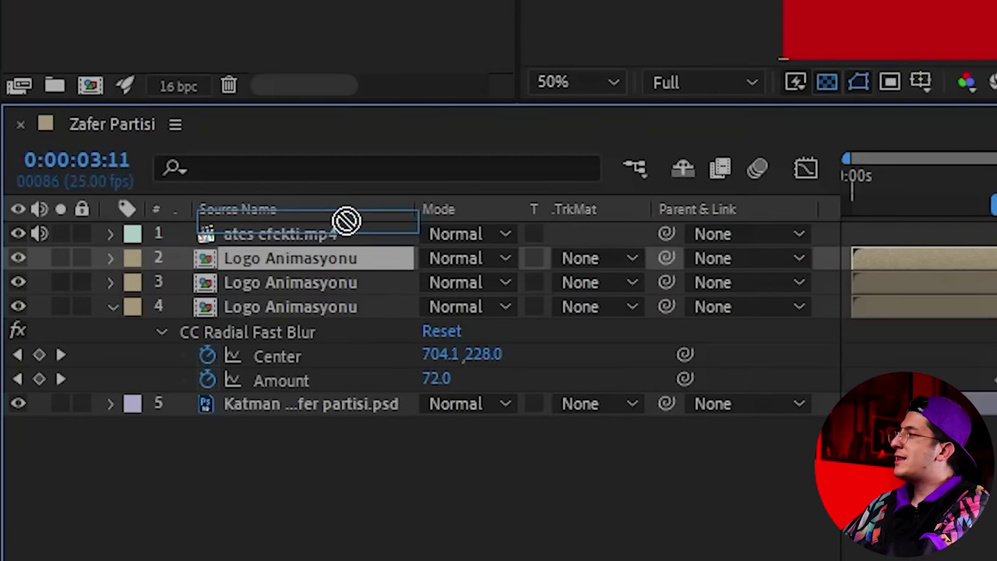
{"action": "left_click_drag", "start_coordinate": [346, 222], "coordinate": [345, 232]}
- Set the fire clip to Alpha Matte with Add blending and preview it around 0:00:04:16
{"action": "left_click", "coordinate": [301, 261]}
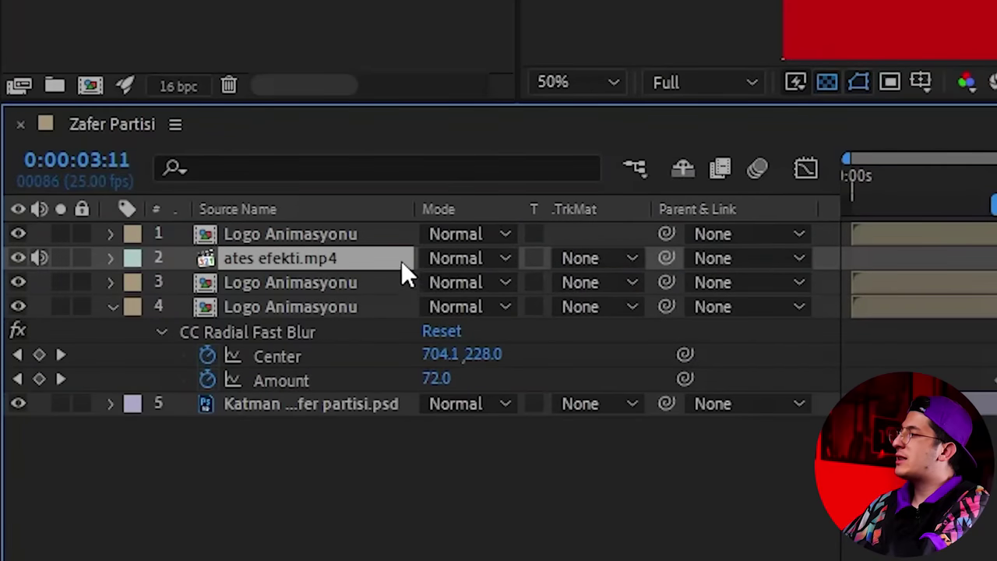
{"action": "left_click", "coordinate": [593, 258]}
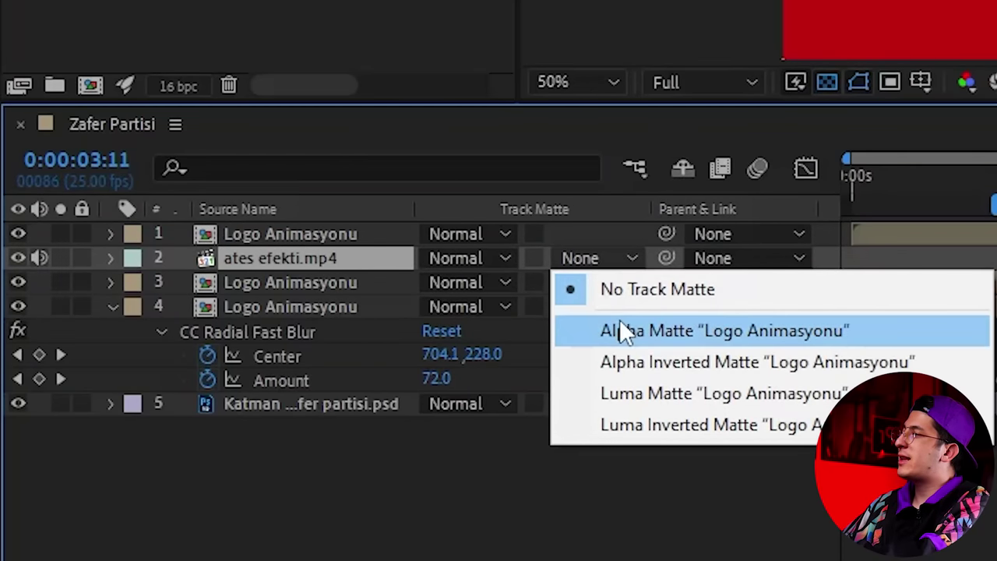
{"action": "left_click", "coordinate": [619, 323]}
{"action": "left_click", "coordinate": [502, 258]}
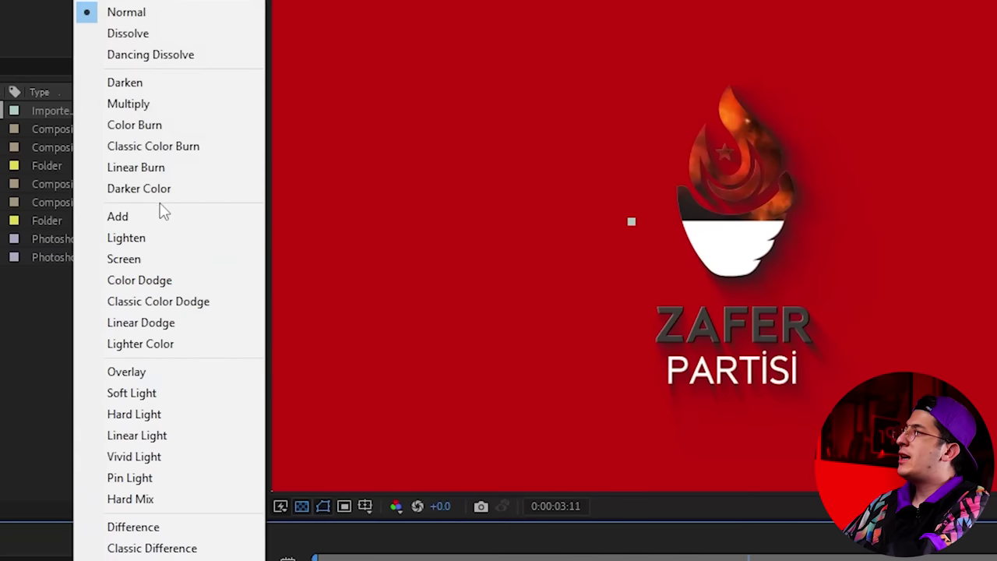
{"action": "left_click", "coordinate": [156, 216]}
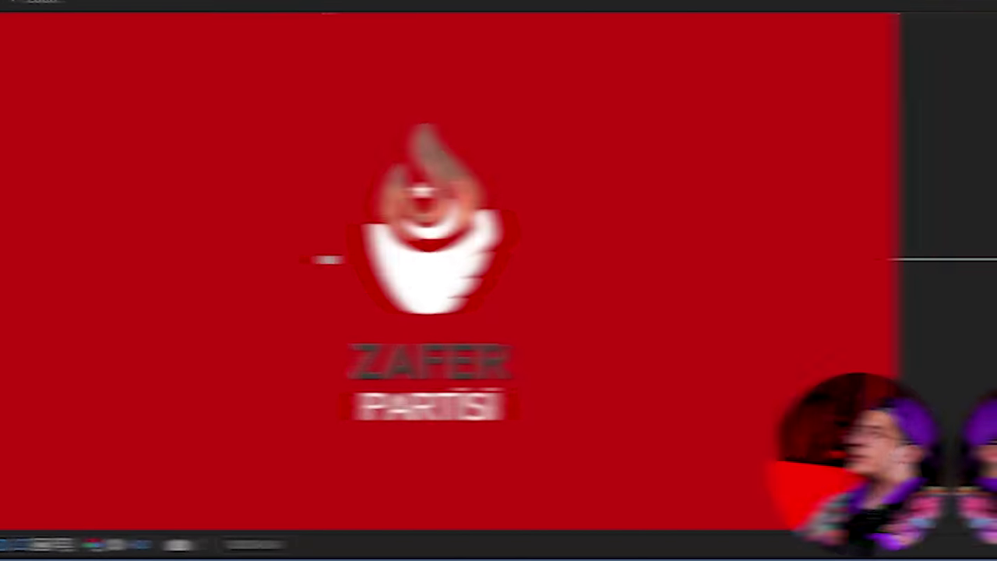
{"action": "key", "text": "space"}
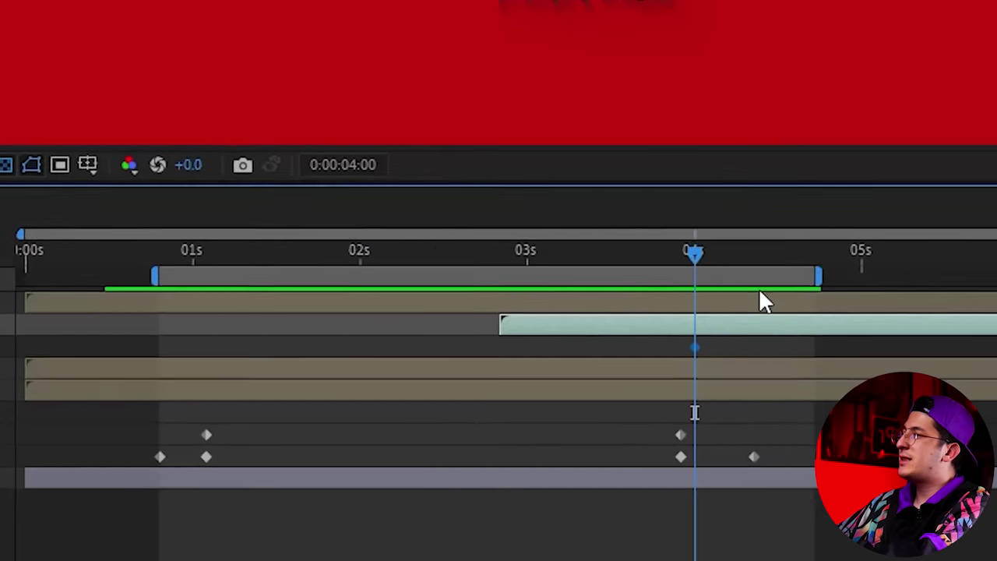
{"action": "left_click", "coordinate": [996, 312]}
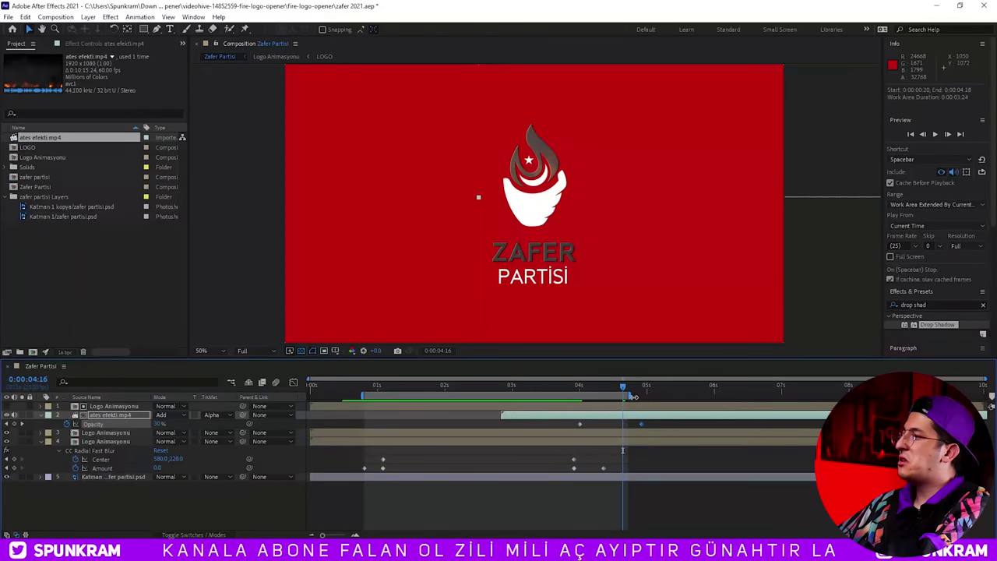
{"action": "key", "text": "space"}
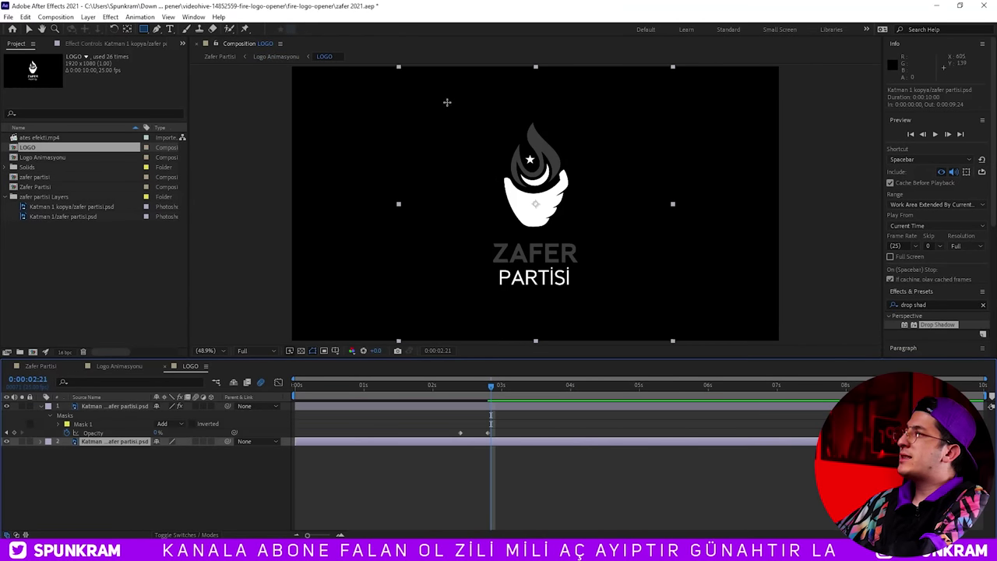
- Draw a rectangle mask around the emblem in LOGO, then go back to Zafer Partisi
{"action": "left_click_drag", "start_coordinate": [445, 101], "coordinate": [622, 238]}
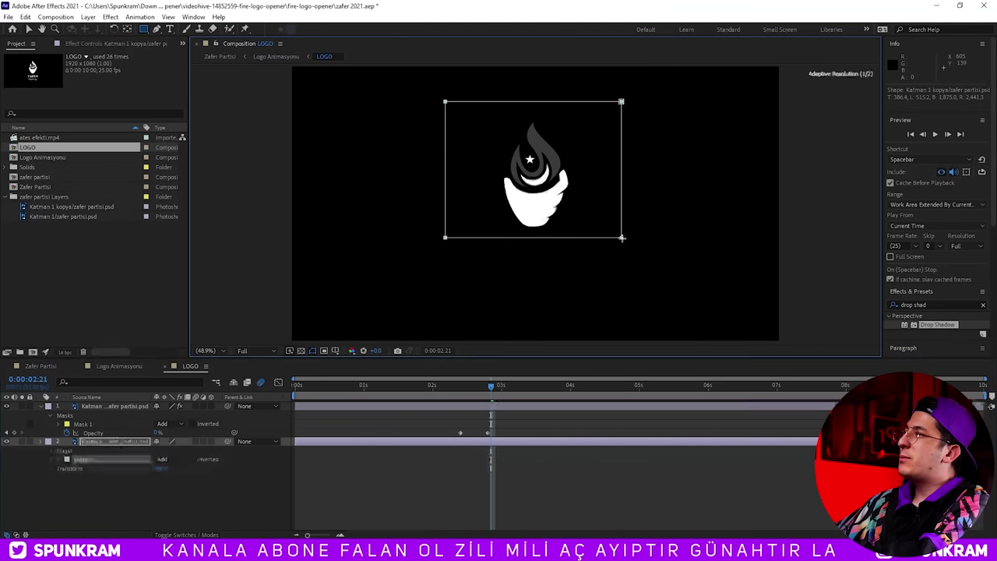
{"action": "left_click", "coordinate": [35, 365]}
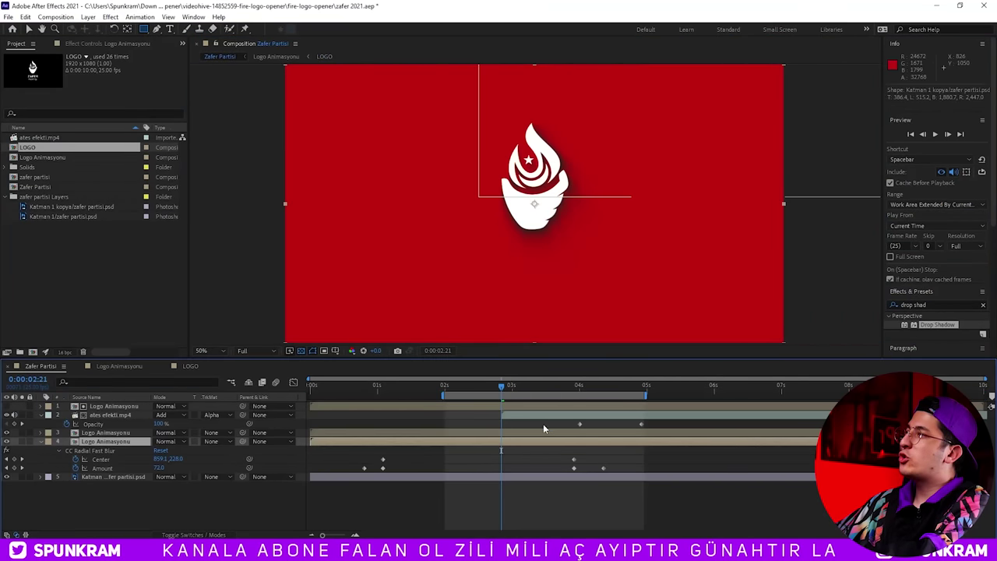
{"action": "left_click_drag", "start_coordinate": [475, 391], "coordinate": [496, 387]}
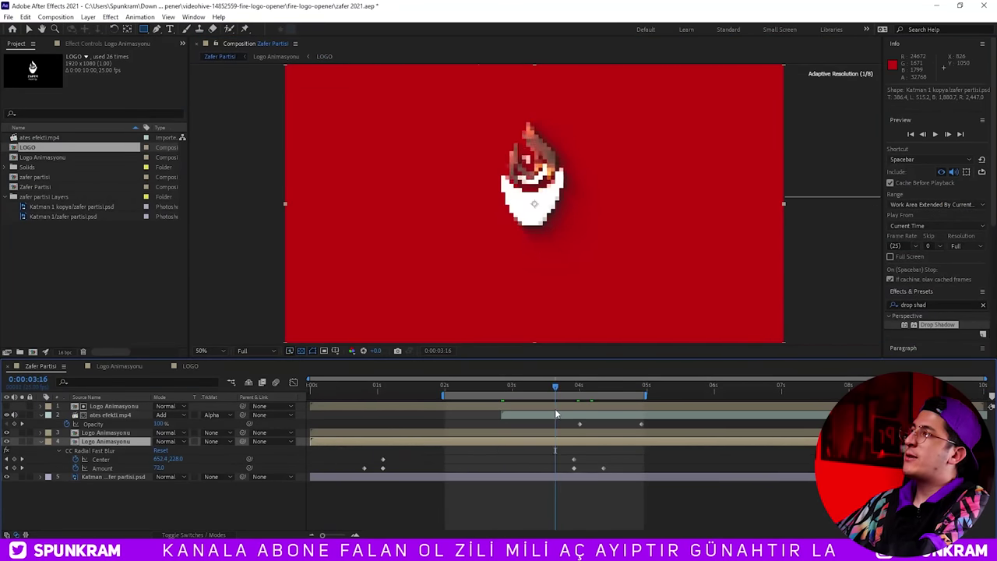